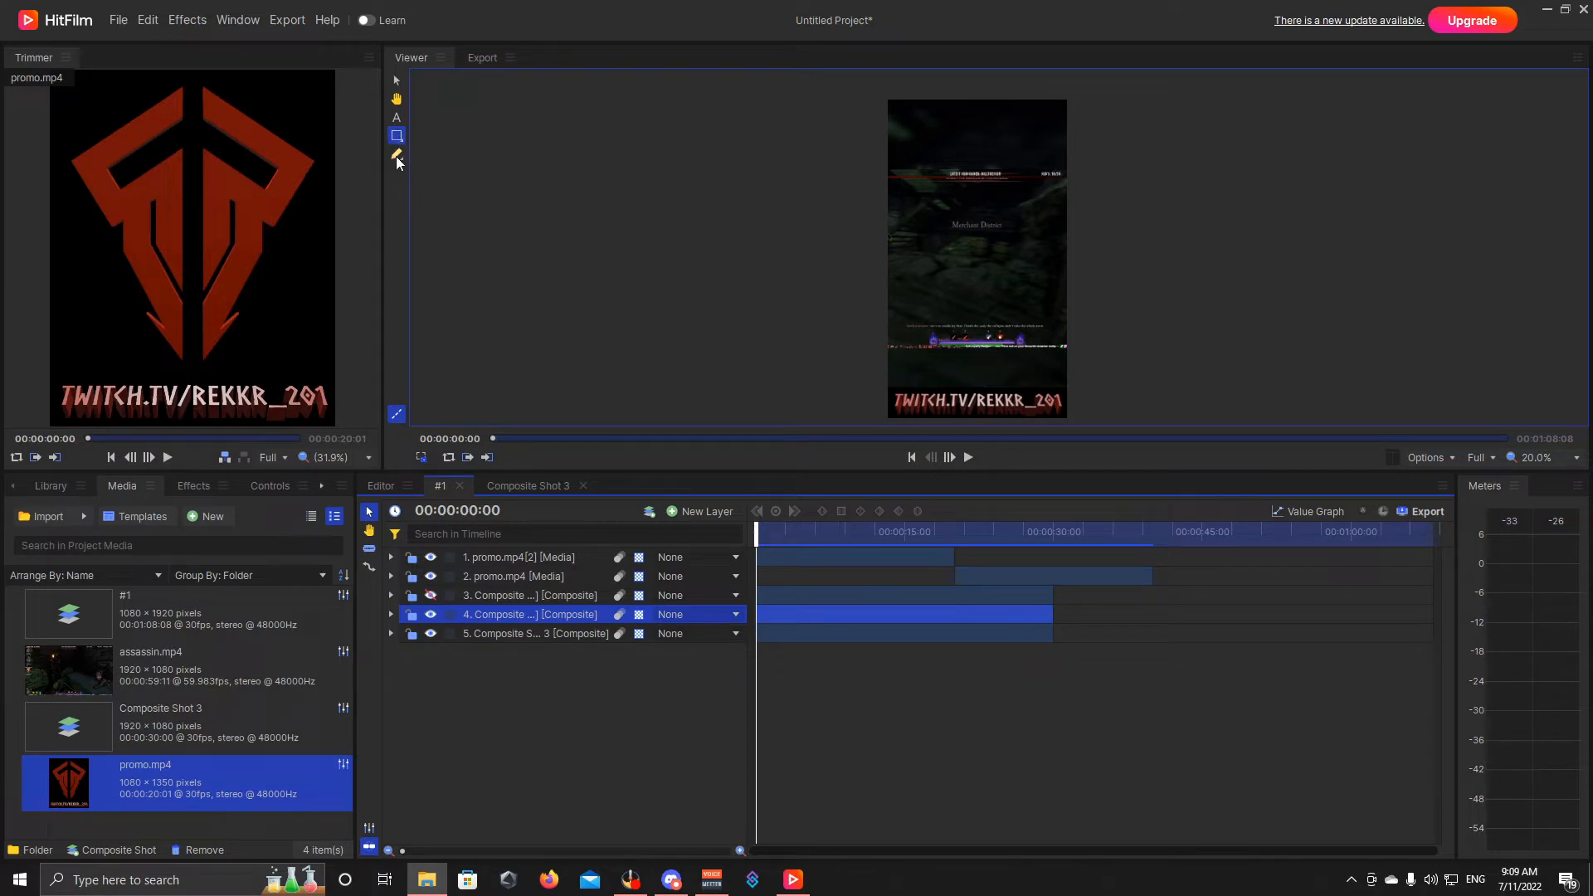
Step: Draw a rectangular mask on composite layer 4 around the gameplay area below the subscriber banner, and nudge it slightly down
{"action": "scroll", "coordinate": [1057, 251], "scroll_direction": "up", "scroll_amount": 2}
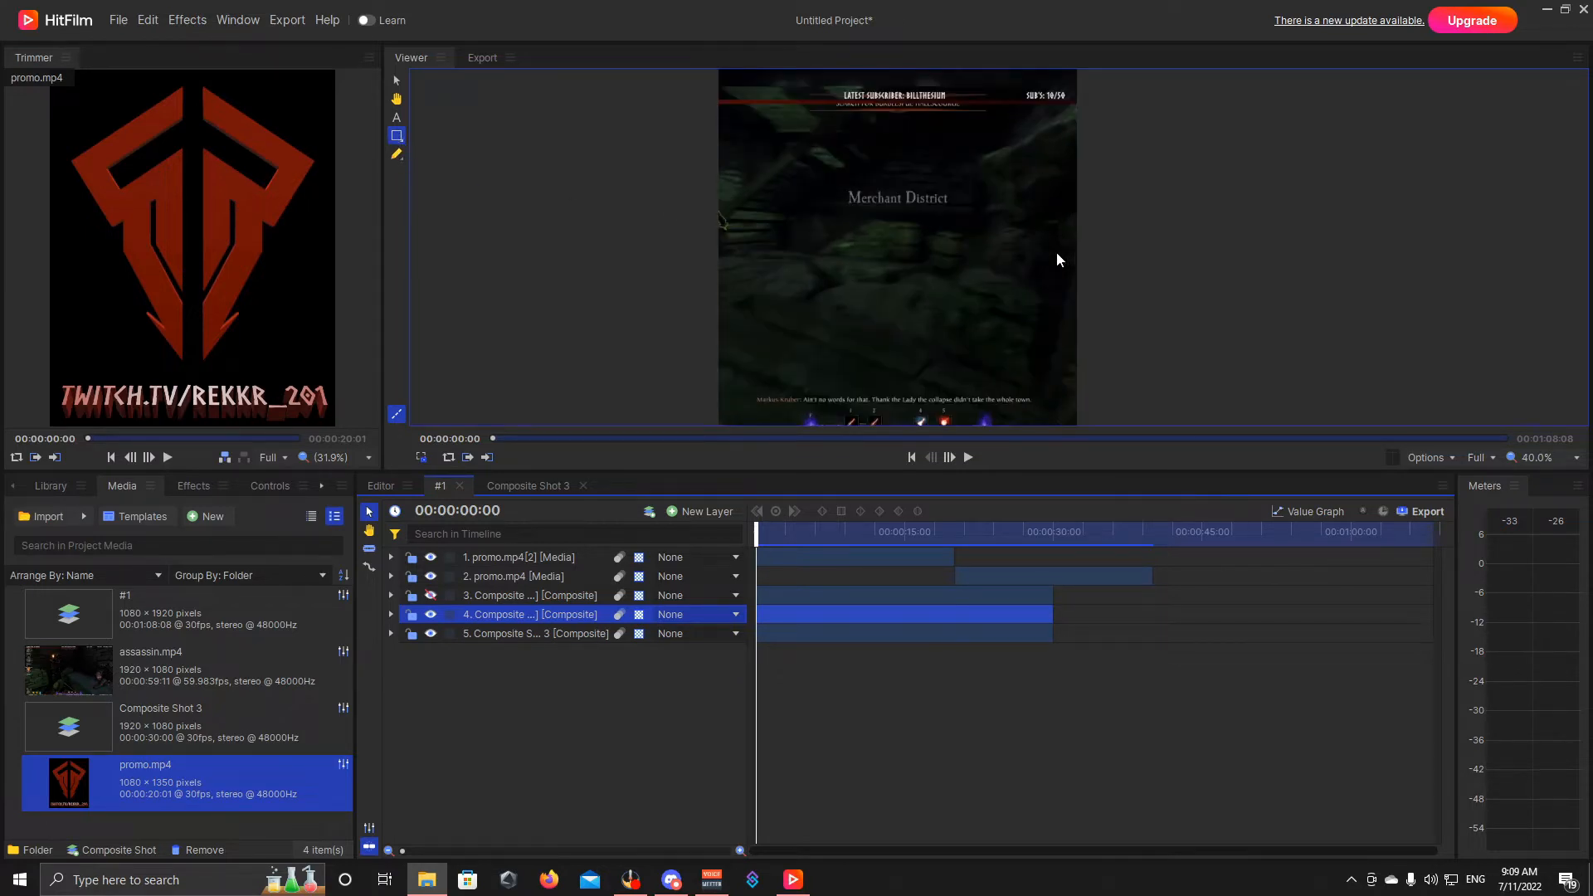
{"action": "scroll", "coordinate": [1057, 251], "scroll_direction": "down", "scroll_amount": 1}
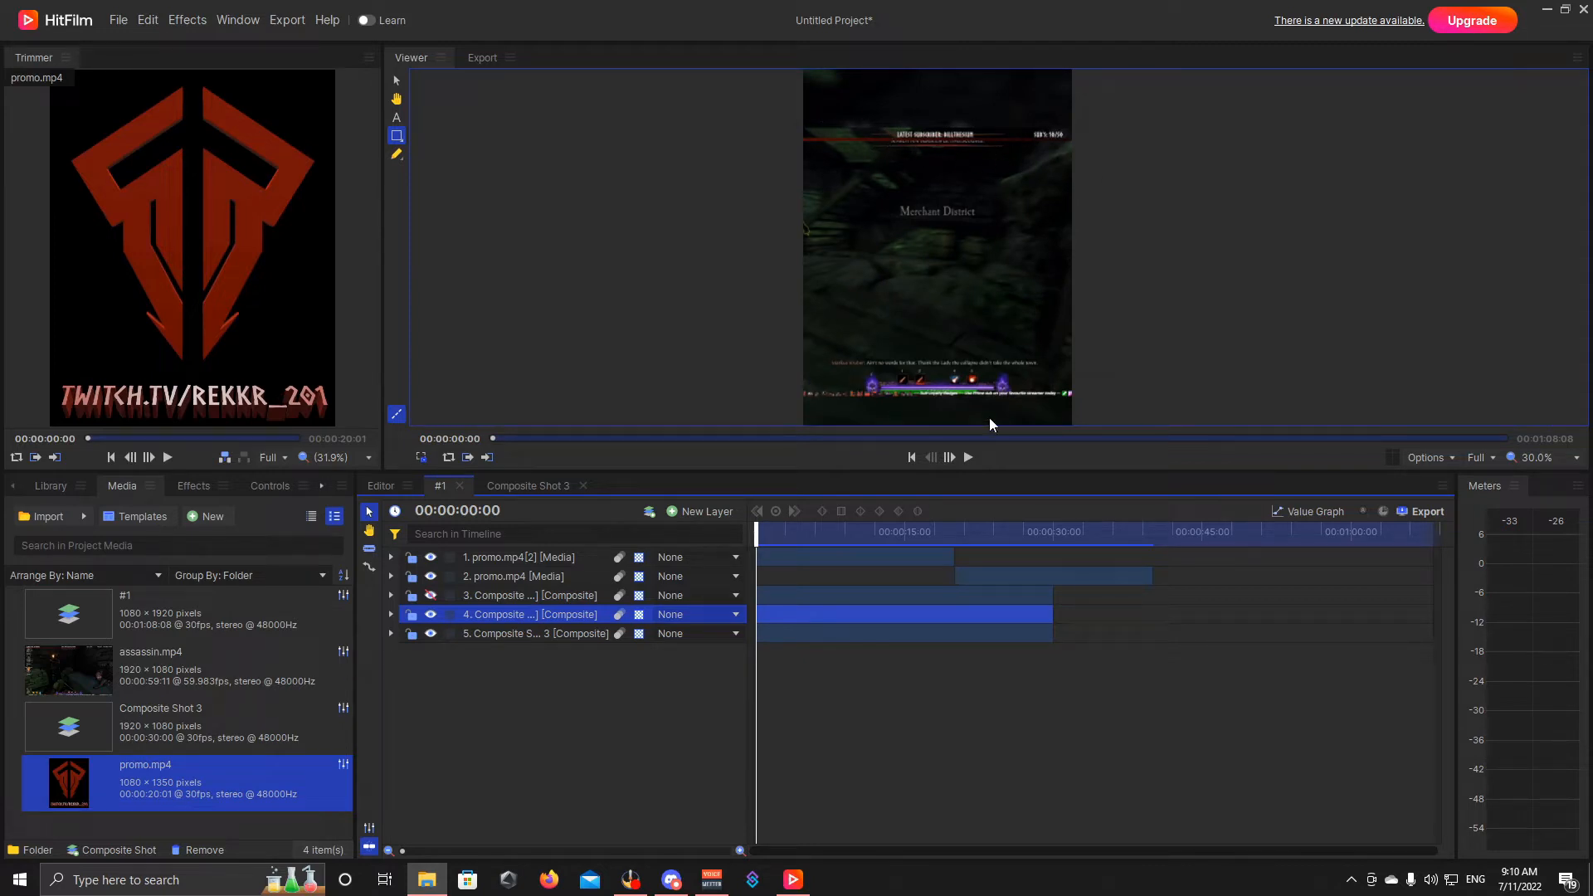
{"action": "left_click", "coordinate": [402, 142]}
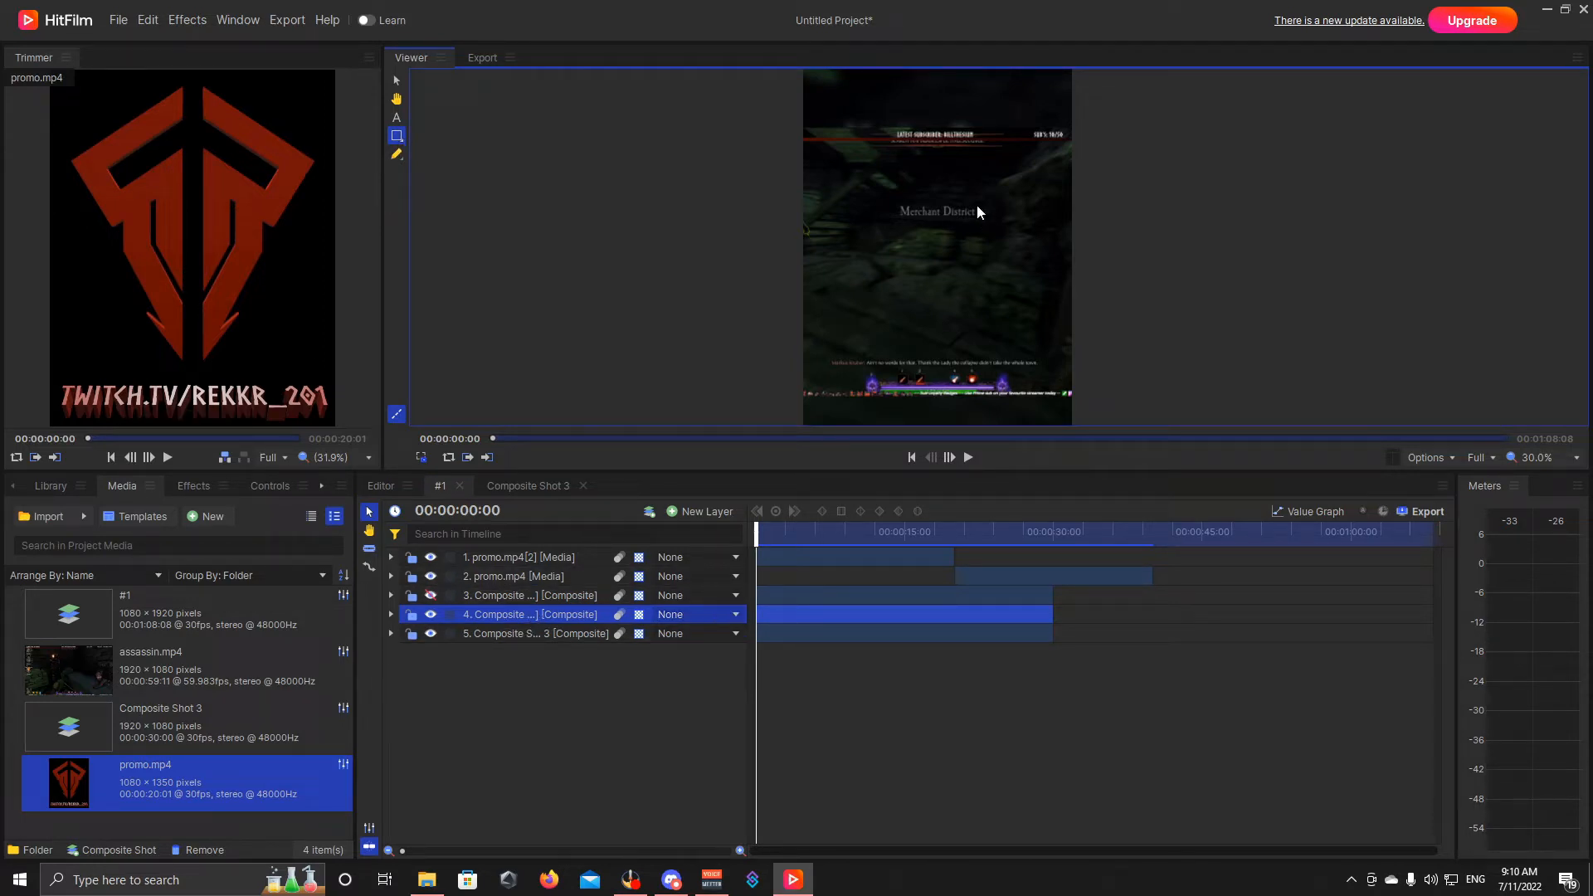
{"action": "left_click_drag", "start_coordinate": [802, 143], "coordinate": [1094, 402]}
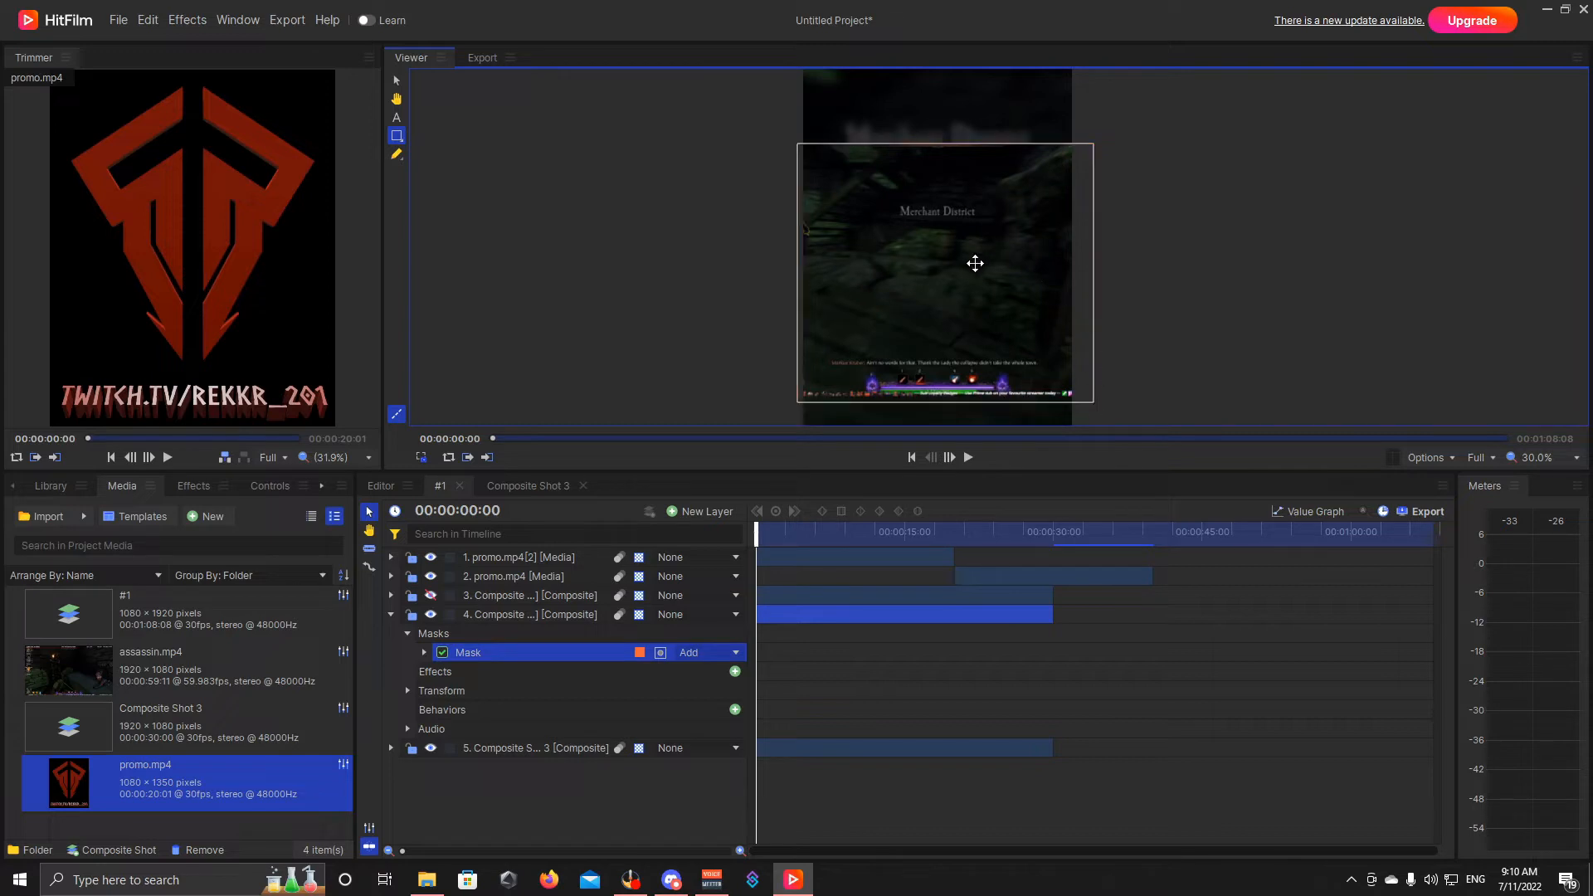
{"action": "mouse_move", "coordinate": [971, 261]}
{"action": "left_mouse_down"}
{"action": "mouse_move", "coordinate": [974, 283]}
{"action": "mouse_move", "coordinate": [974, 241]}
{"action": "mouse_move", "coordinate": [975, 267]}
{"action": "left_mouse_up"}
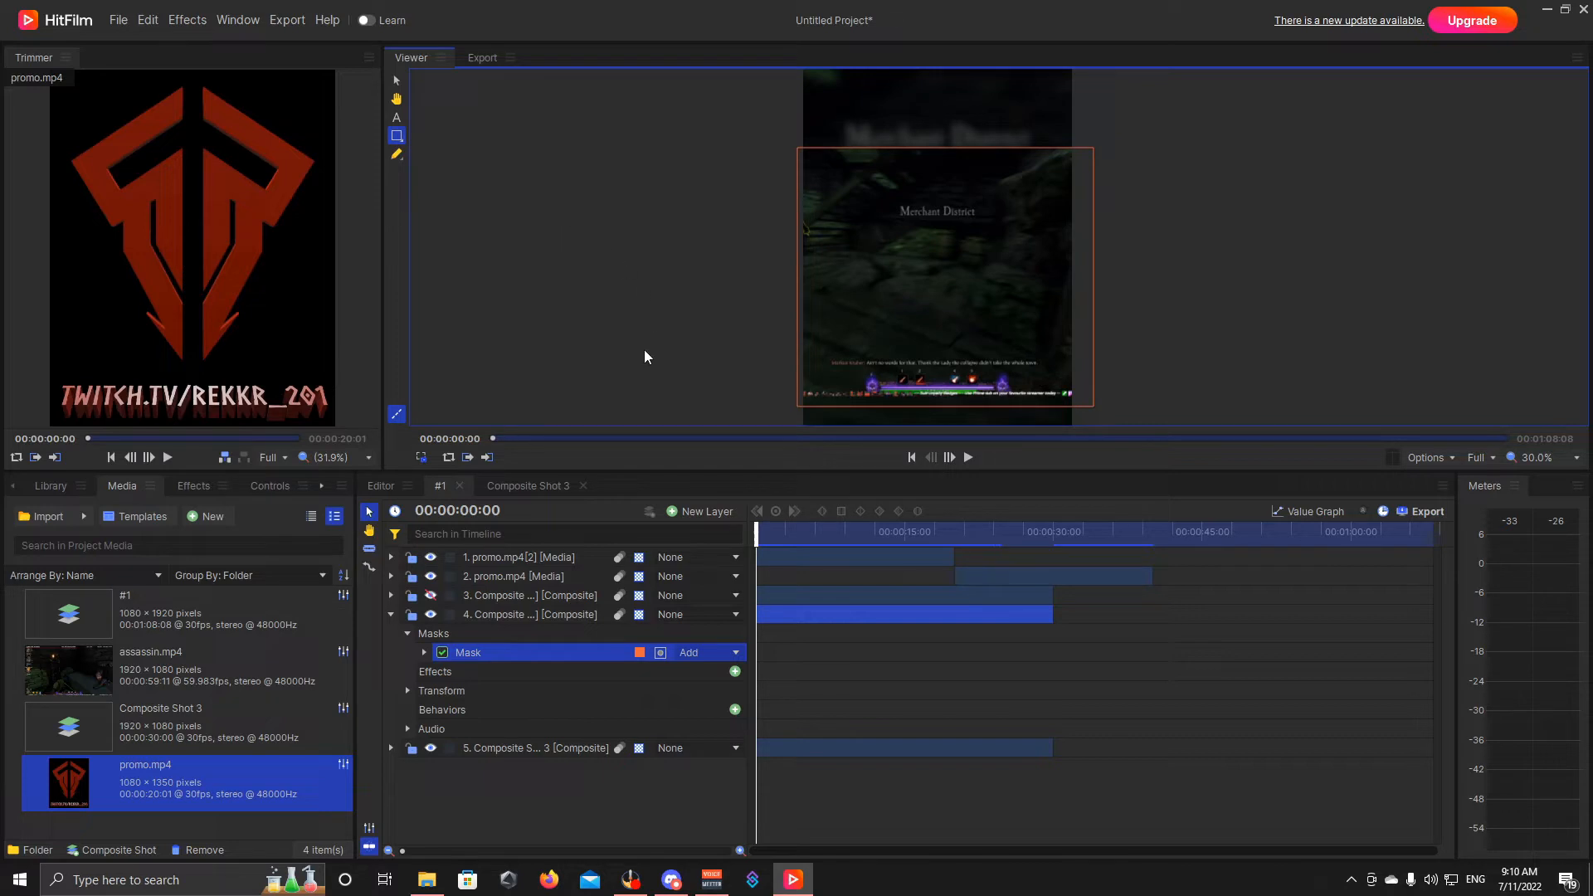
{"action": "left_click", "coordinate": [390, 614]}
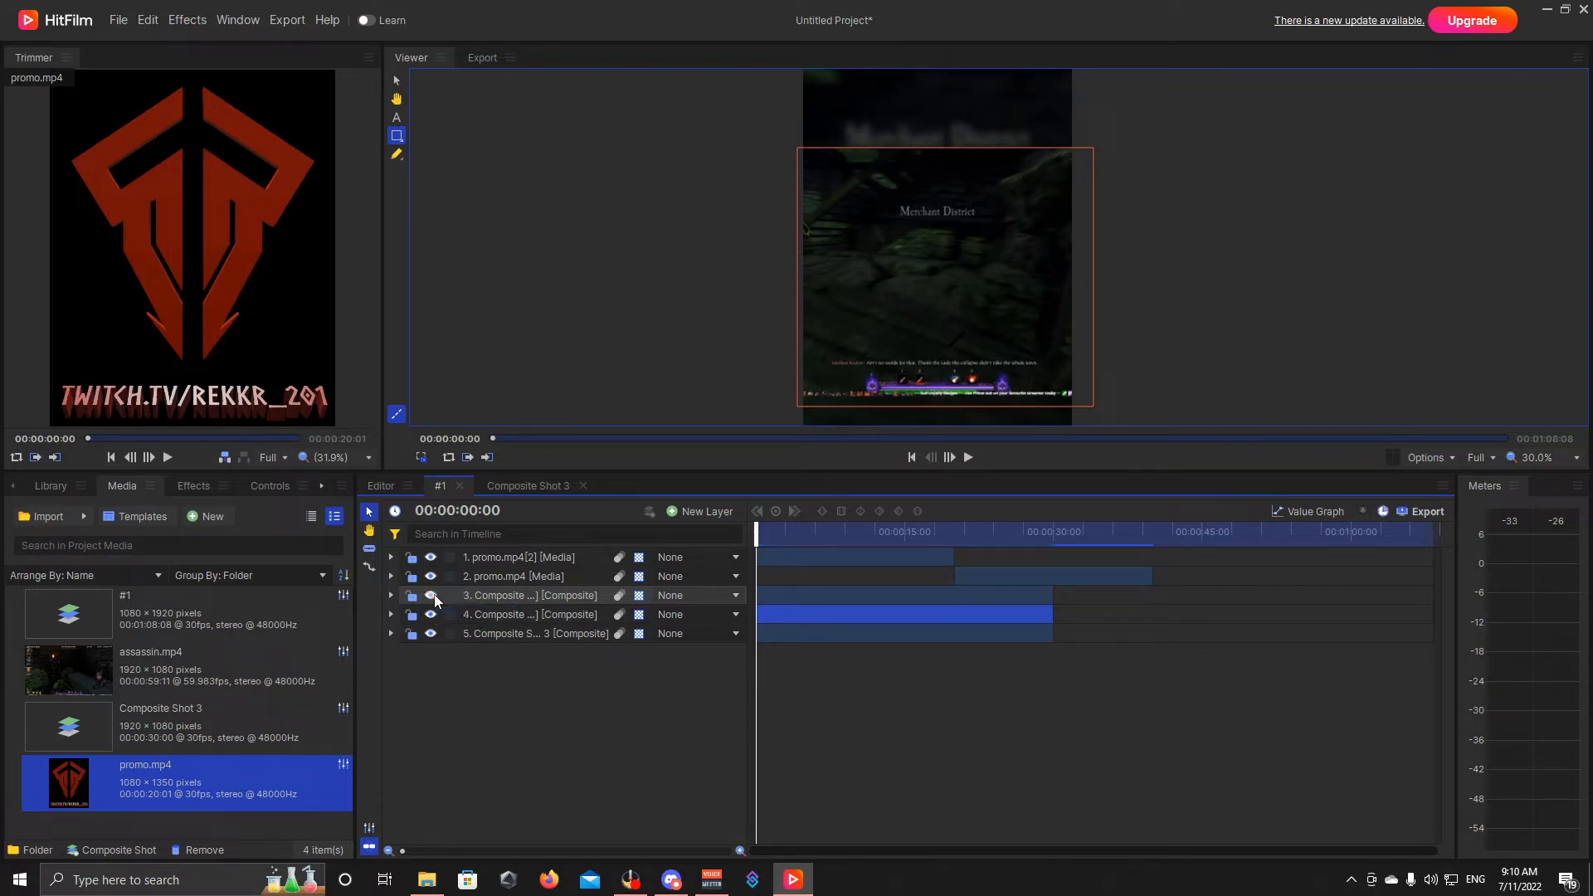
Step: Start a freehand mask on composite layer 3 along the webcam frame's top edge and around its upper-right corner
{"action": "left_click", "coordinate": [485, 596]}
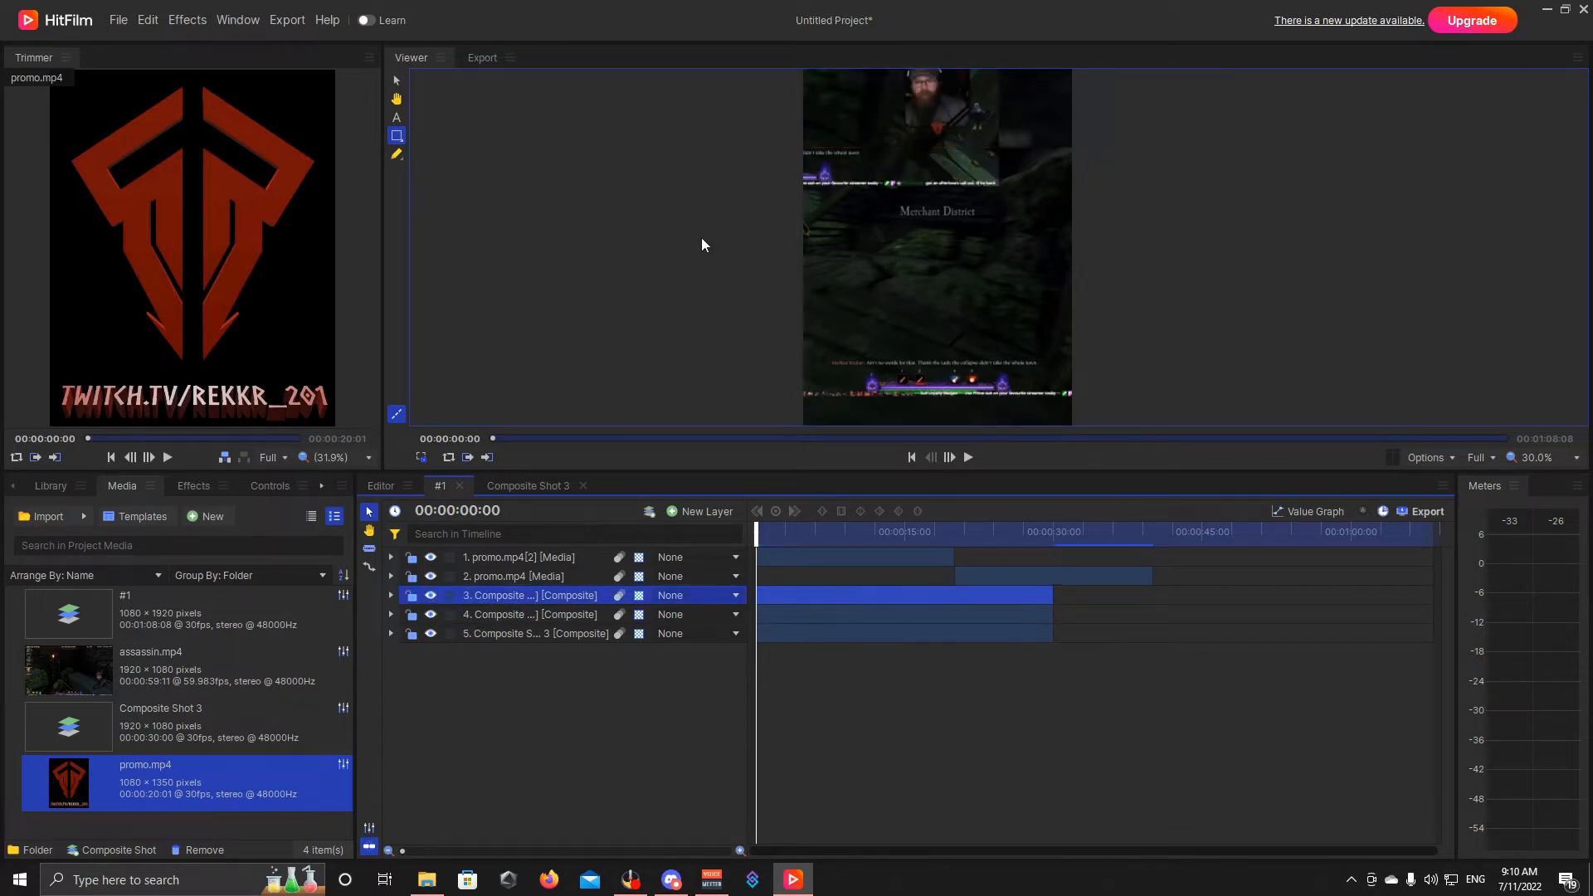
{"action": "scroll", "coordinate": [702, 244], "scroll_direction": "down", "scroll_amount": 2}
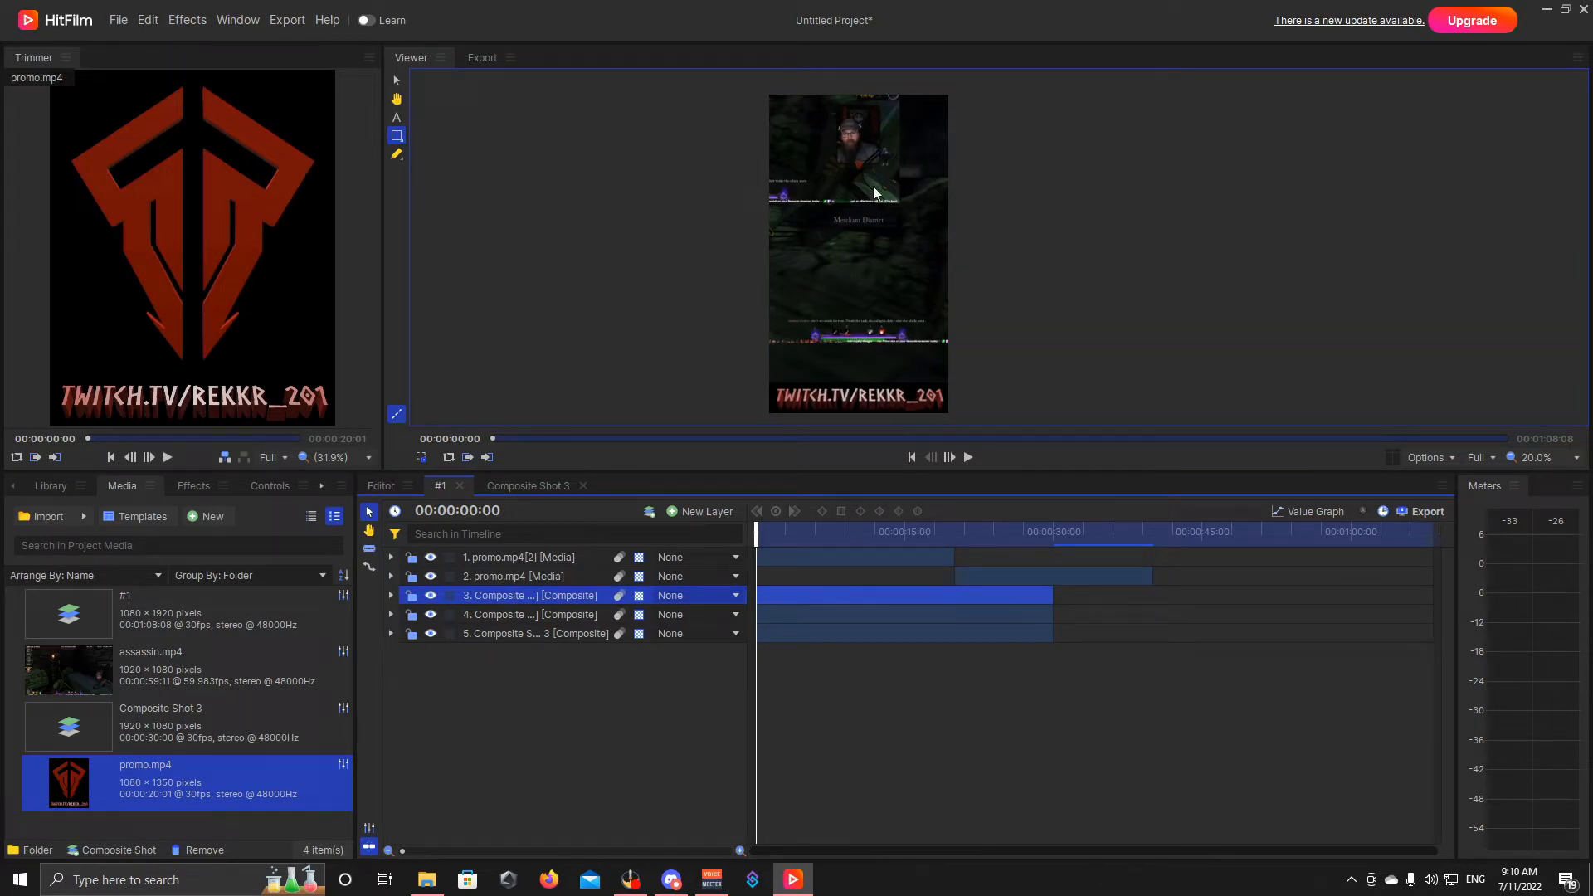
{"action": "scroll", "coordinate": [869, 83], "scroll_direction": "up", "scroll_amount": 2}
{"action": "scroll", "coordinate": [865, 88], "scroll_direction": "up", "scroll_amount": 3}
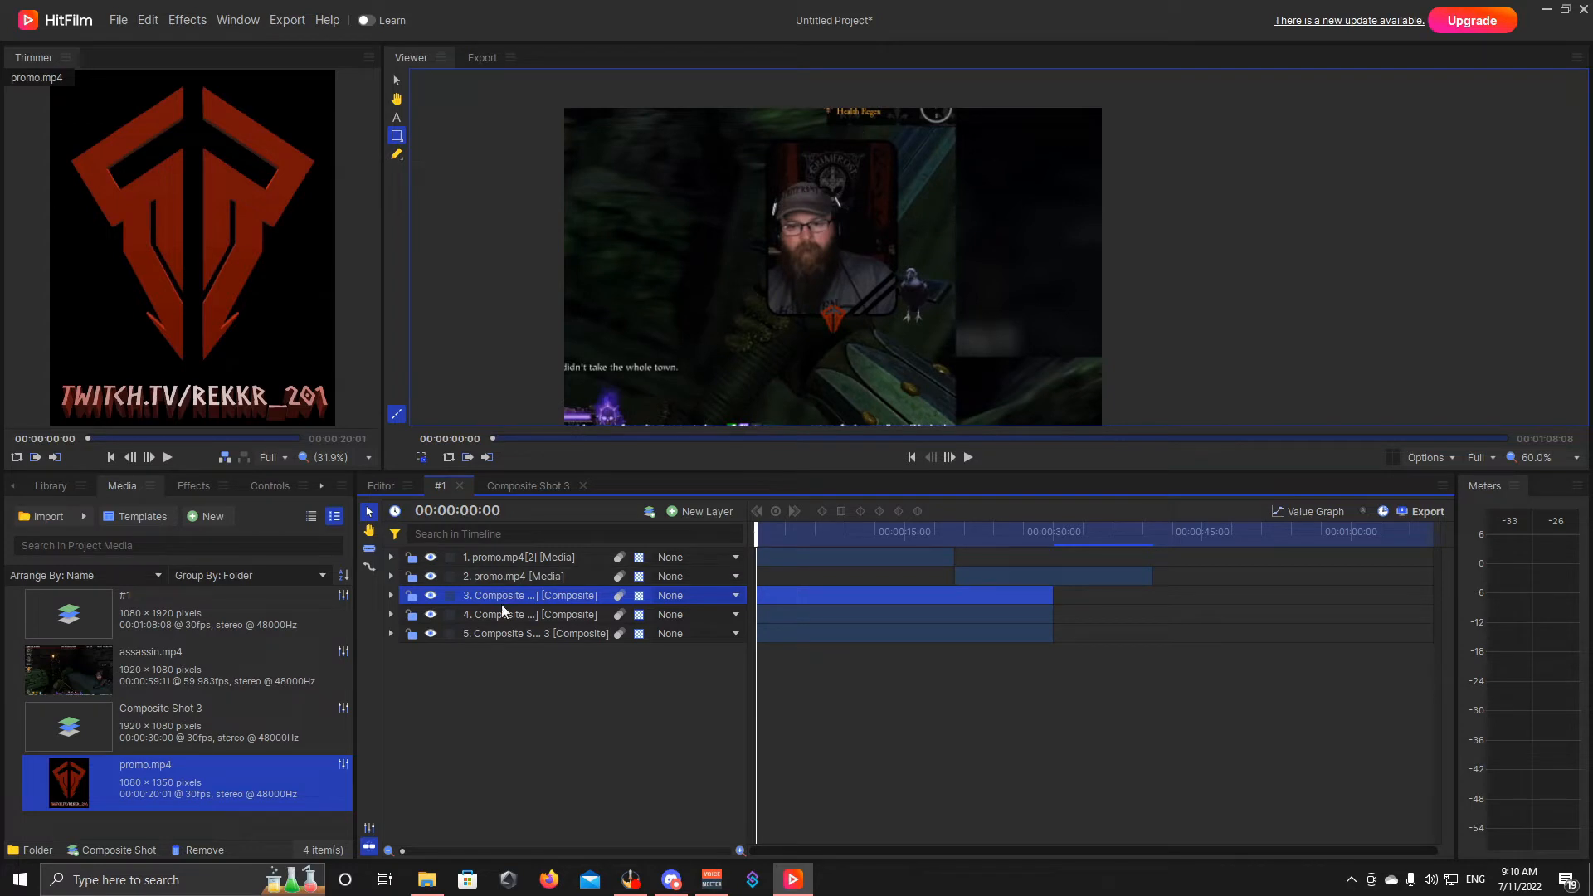
{"action": "left_click", "coordinate": [398, 154]}
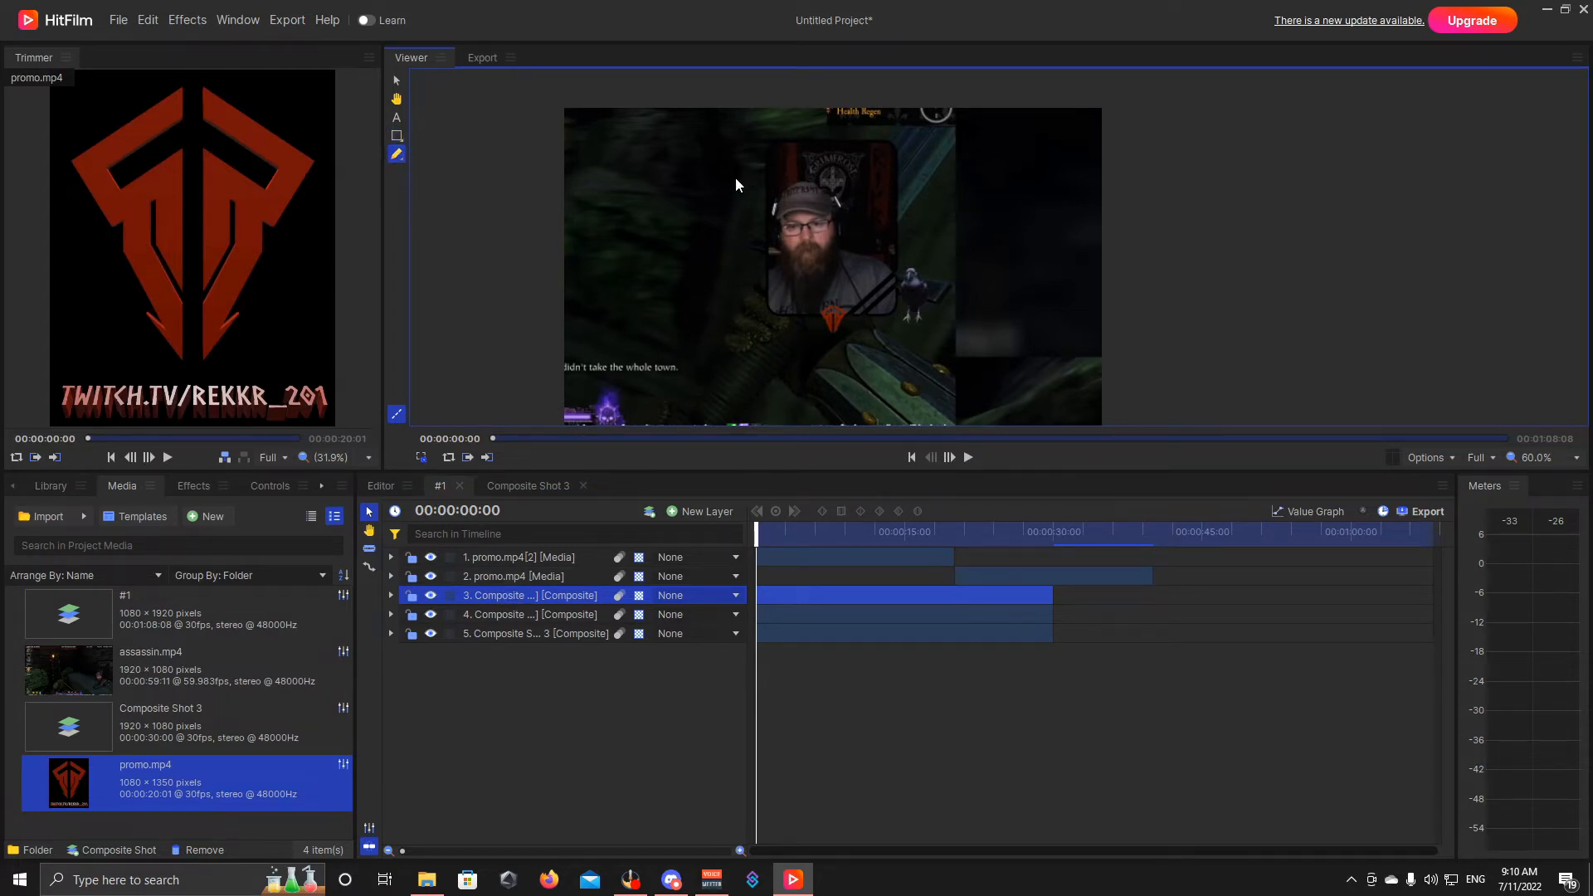
{"action": "scroll", "coordinate": [749, 147], "scroll_direction": "up", "scroll_amount": 1}
{"action": "scroll", "coordinate": [770, 153], "scroll_direction": "up", "scroll_amount": 3}
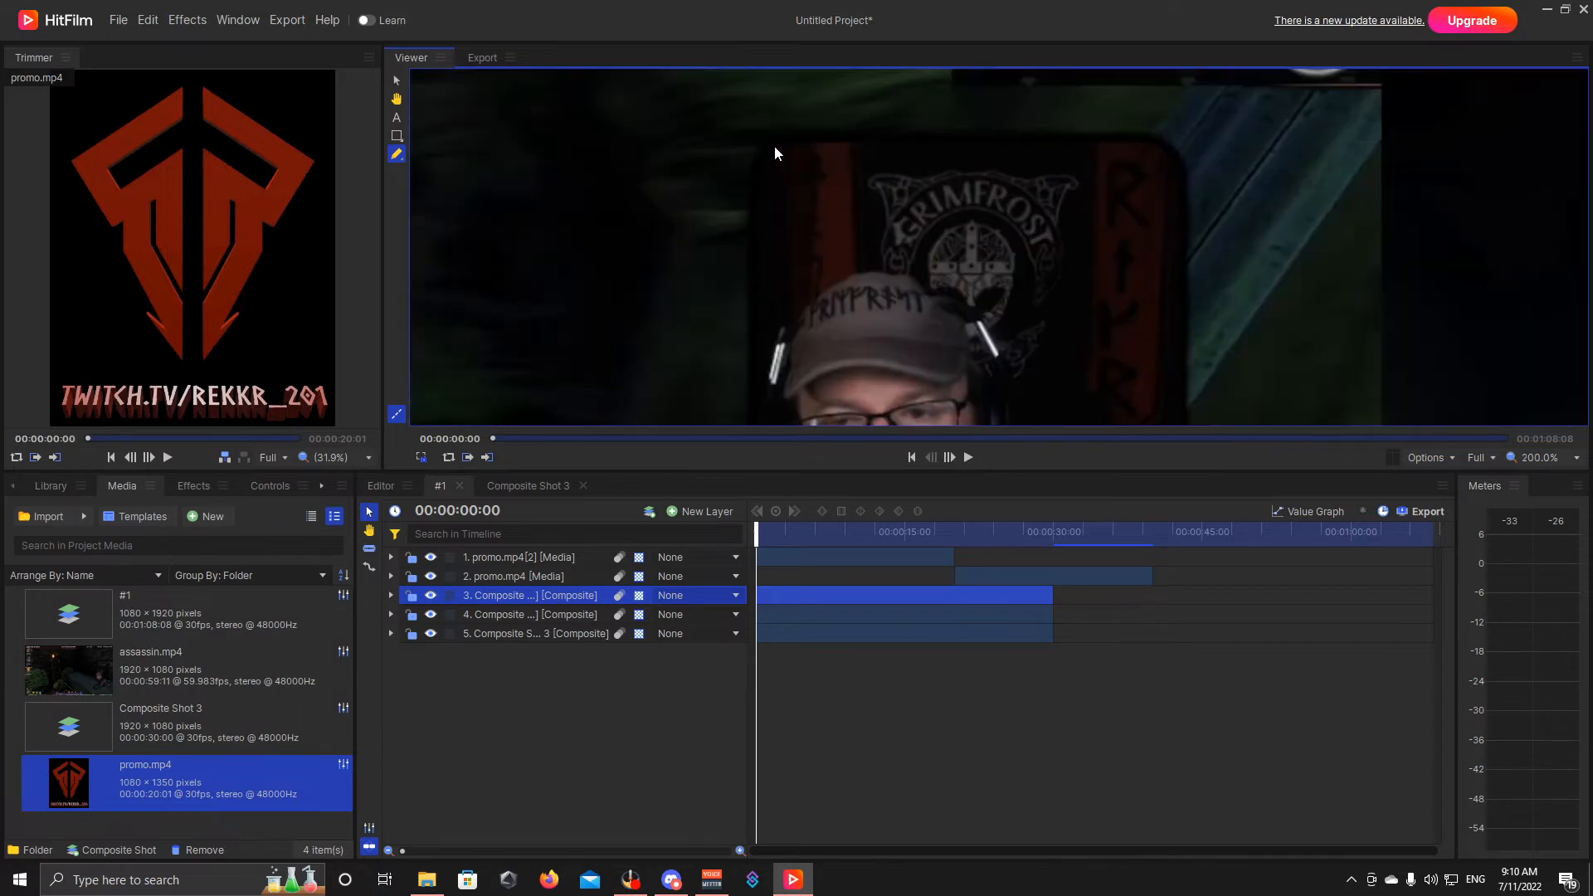
{"action": "left_click", "coordinate": [789, 130]}
{"action": "left_click", "coordinate": [1141, 131]}
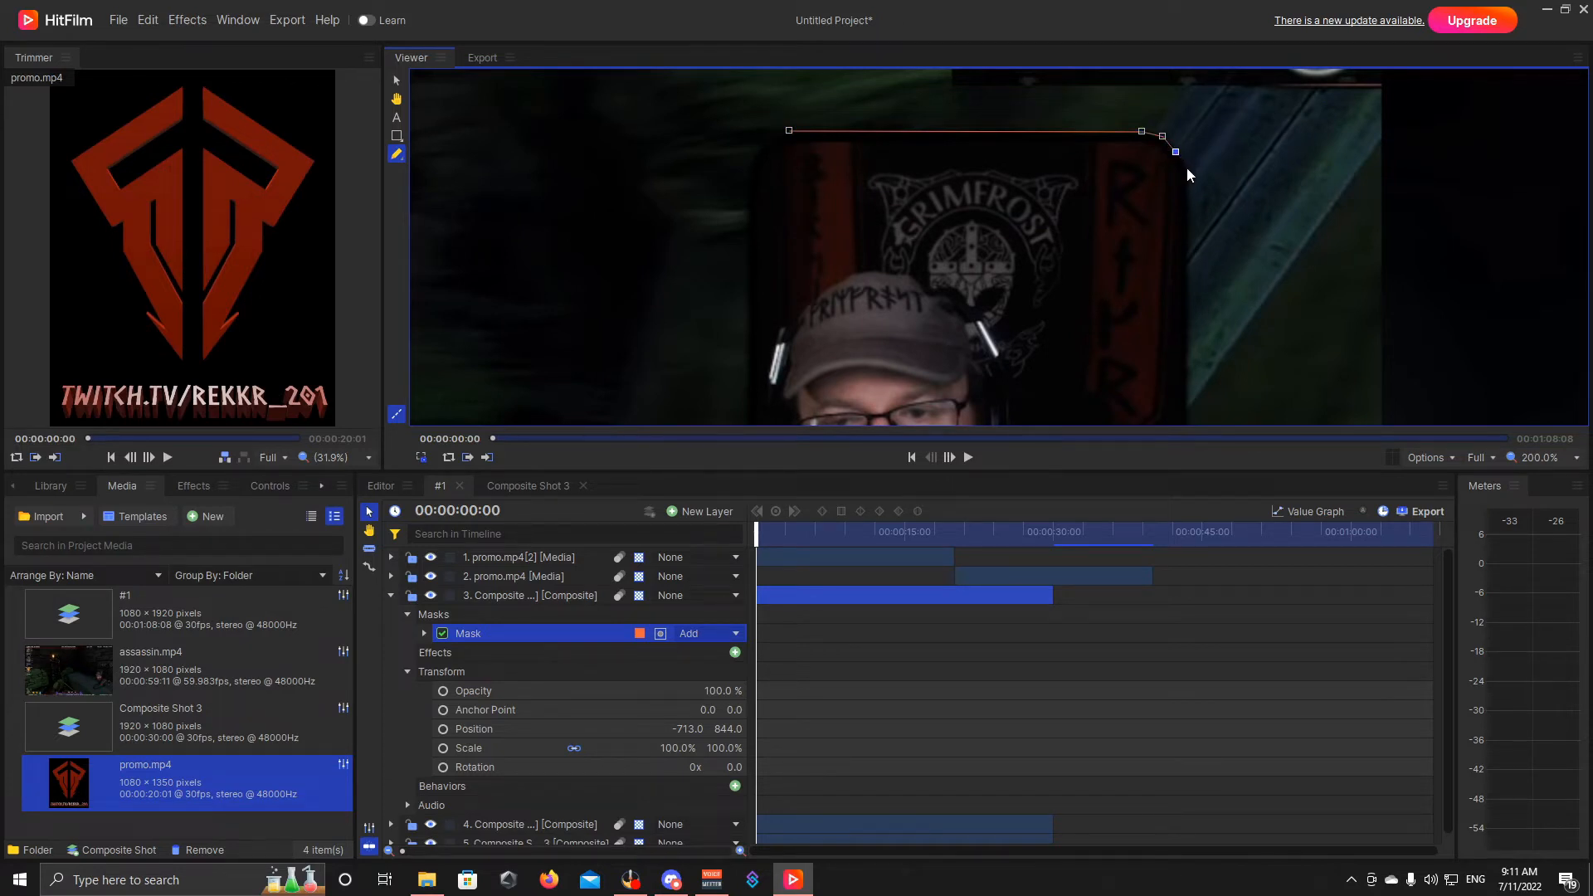
{"action": "left_click", "coordinate": [1188, 202]}
Step: Continue the mask down the webcam frame's right edge, around the lower-right corner and along the bottom to the red logo
{"action": "scroll", "coordinate": [1193, 246], "scroll_direction": "down", "scroll_amount": 4}
{"action": "scroll", "coordinate": [1196, 390], "scroll_direction": "up", "scroll_amount": 8}
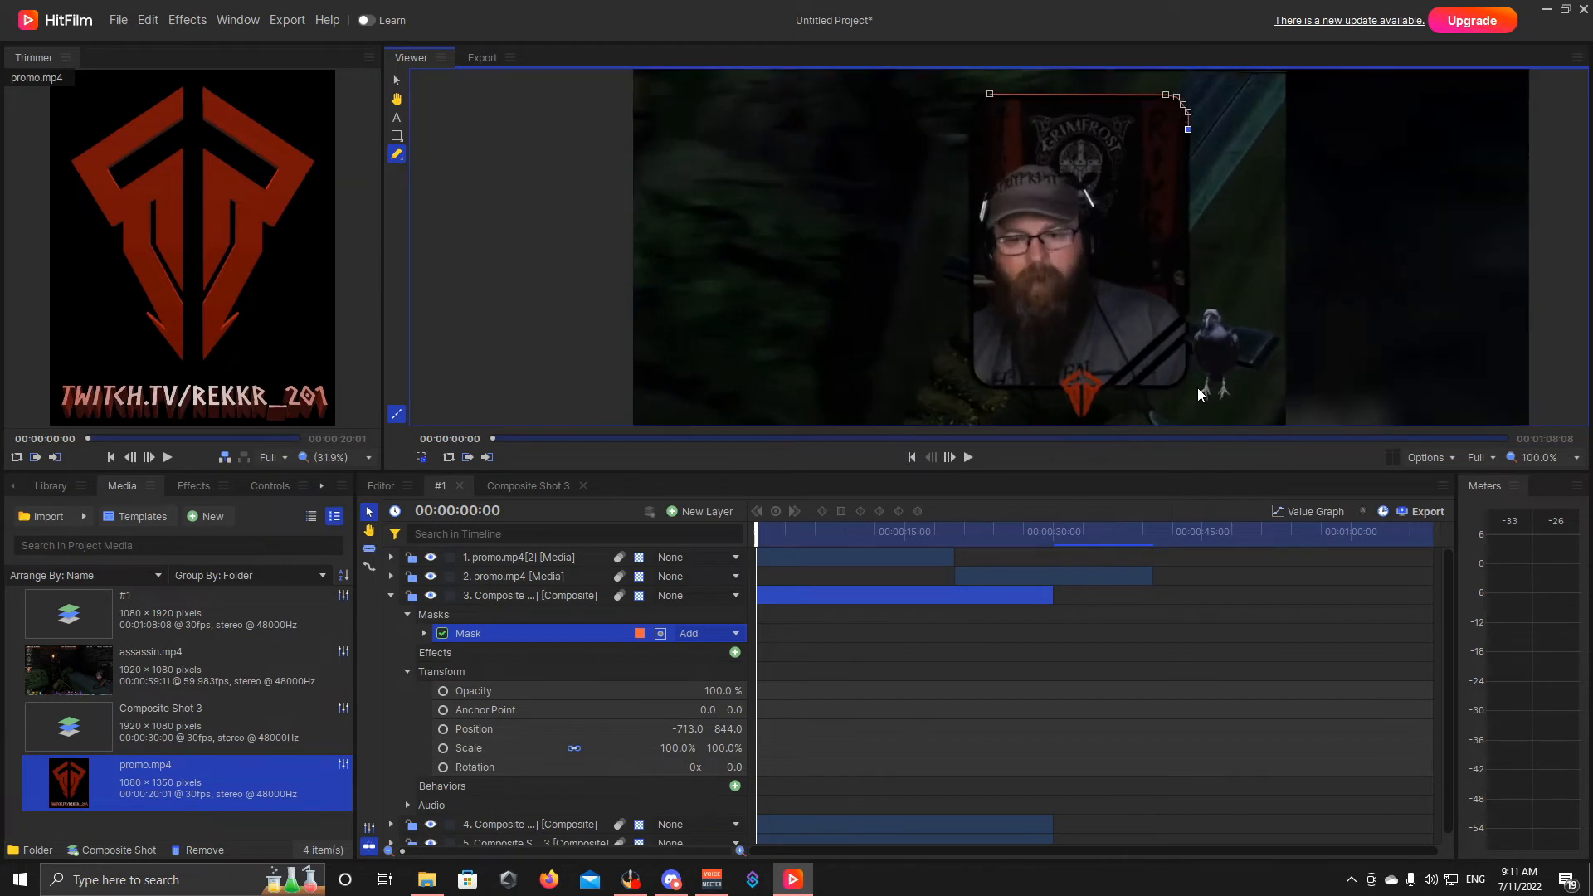
{"action": "left_click", "coordinate": [1152, 296]}
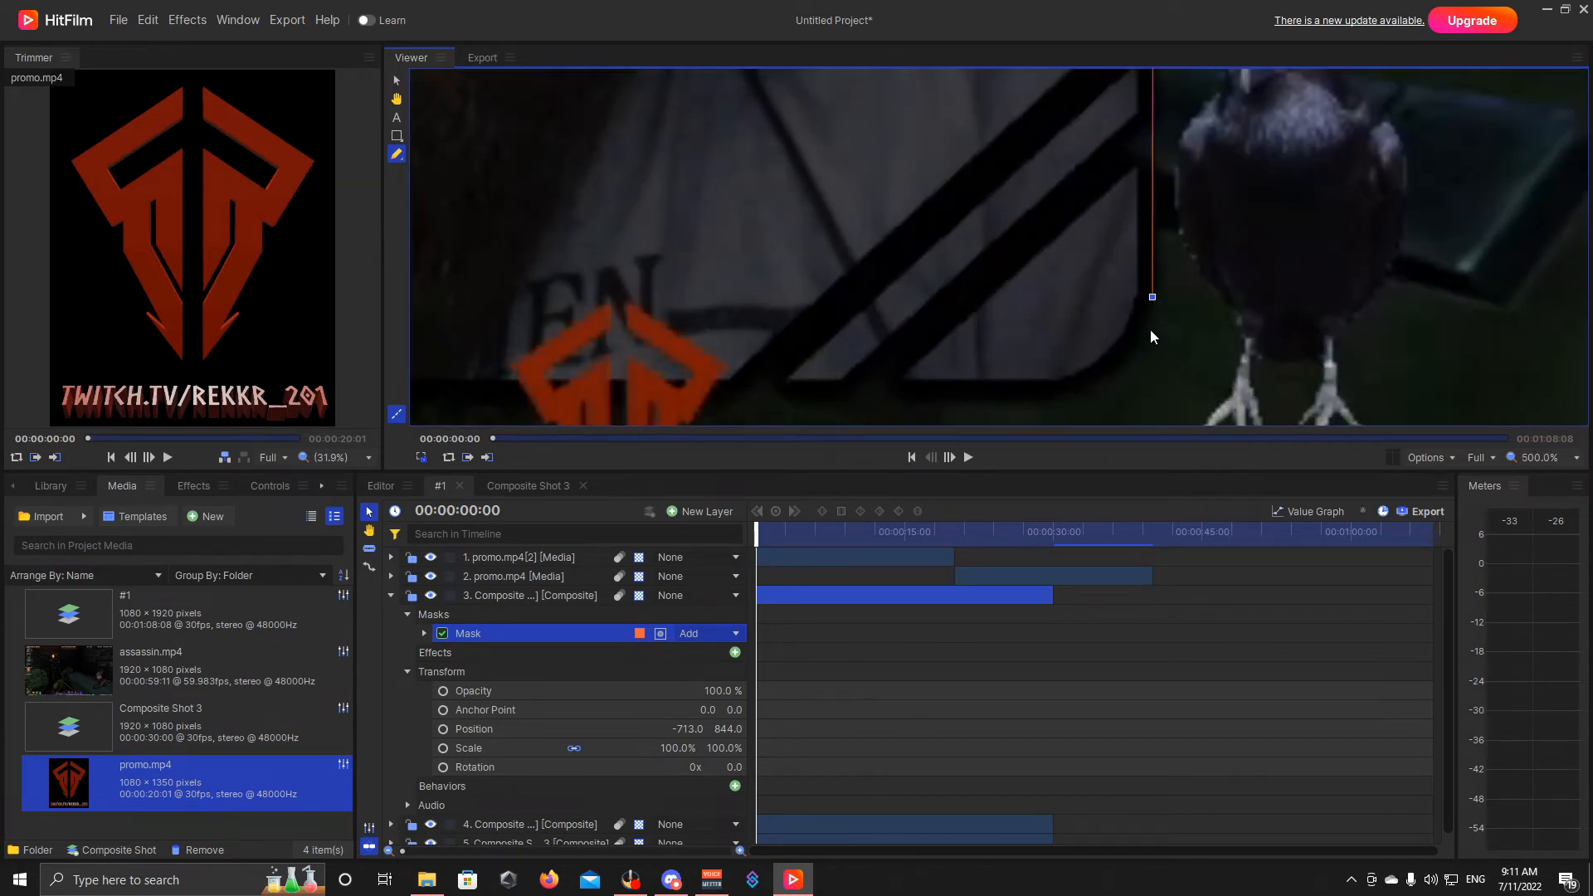
{"action": "left_click", "coordinate": [1066, 398]}
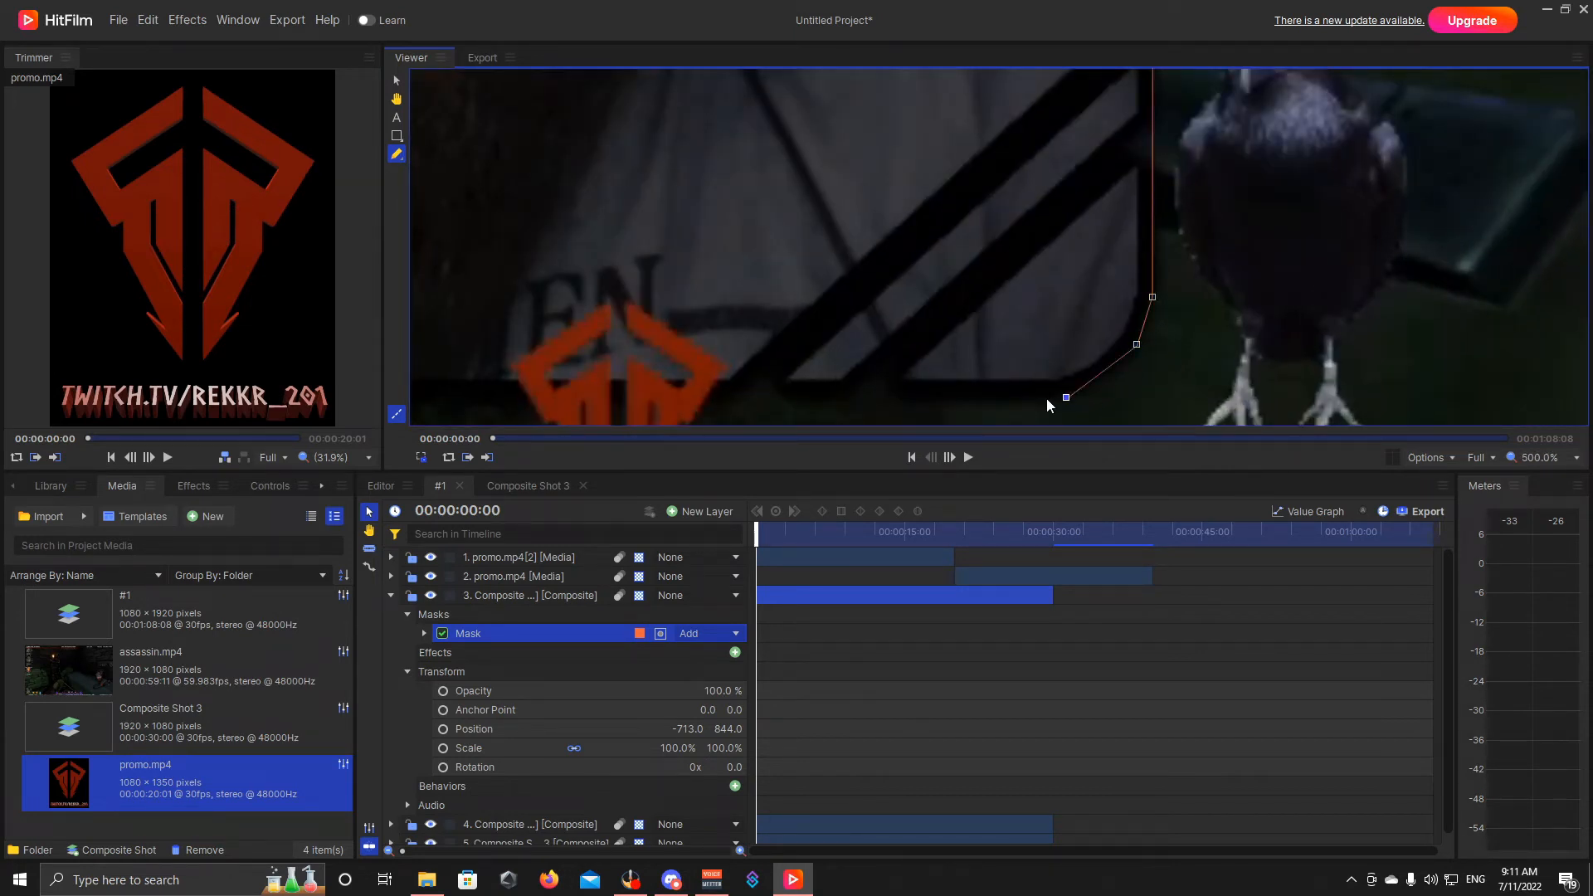
{"action": "left_click", "coordinate": [726, 396]}
Step: Trace the mask path around the red logo hanging below the webcam frame, back up to the frame's bottom edge
{"action": "scroll", "coordinate": [730, 397], "scroll_direction": "down", "scroll_amount": 5}
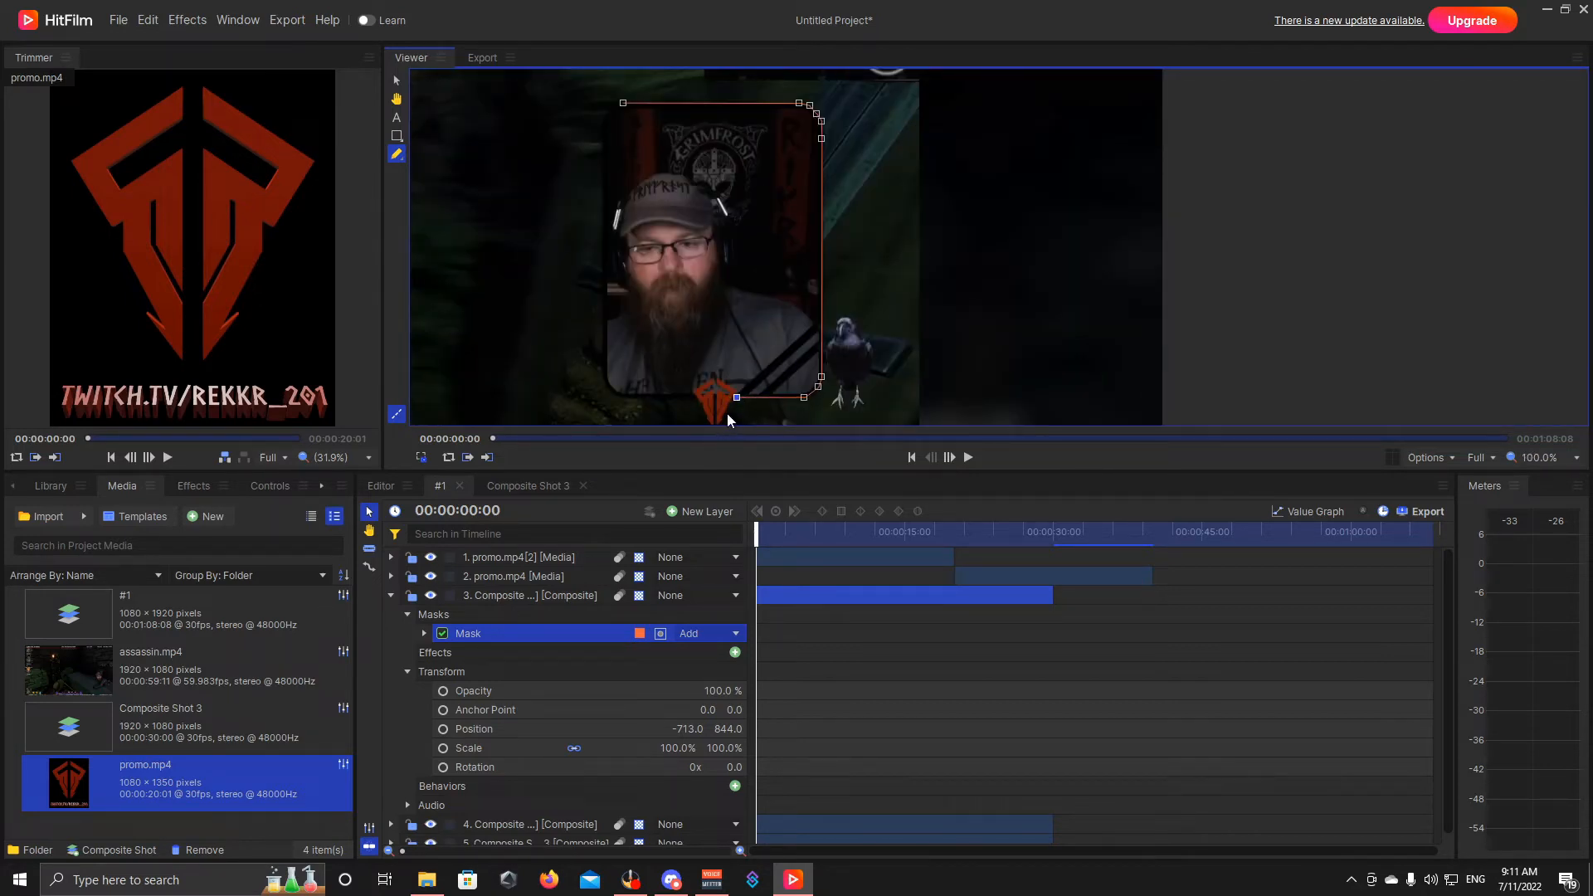
{"action": "scroll", "coordinate": [750, 417], "scroll_direction": "up", "scroll_amount": 3}
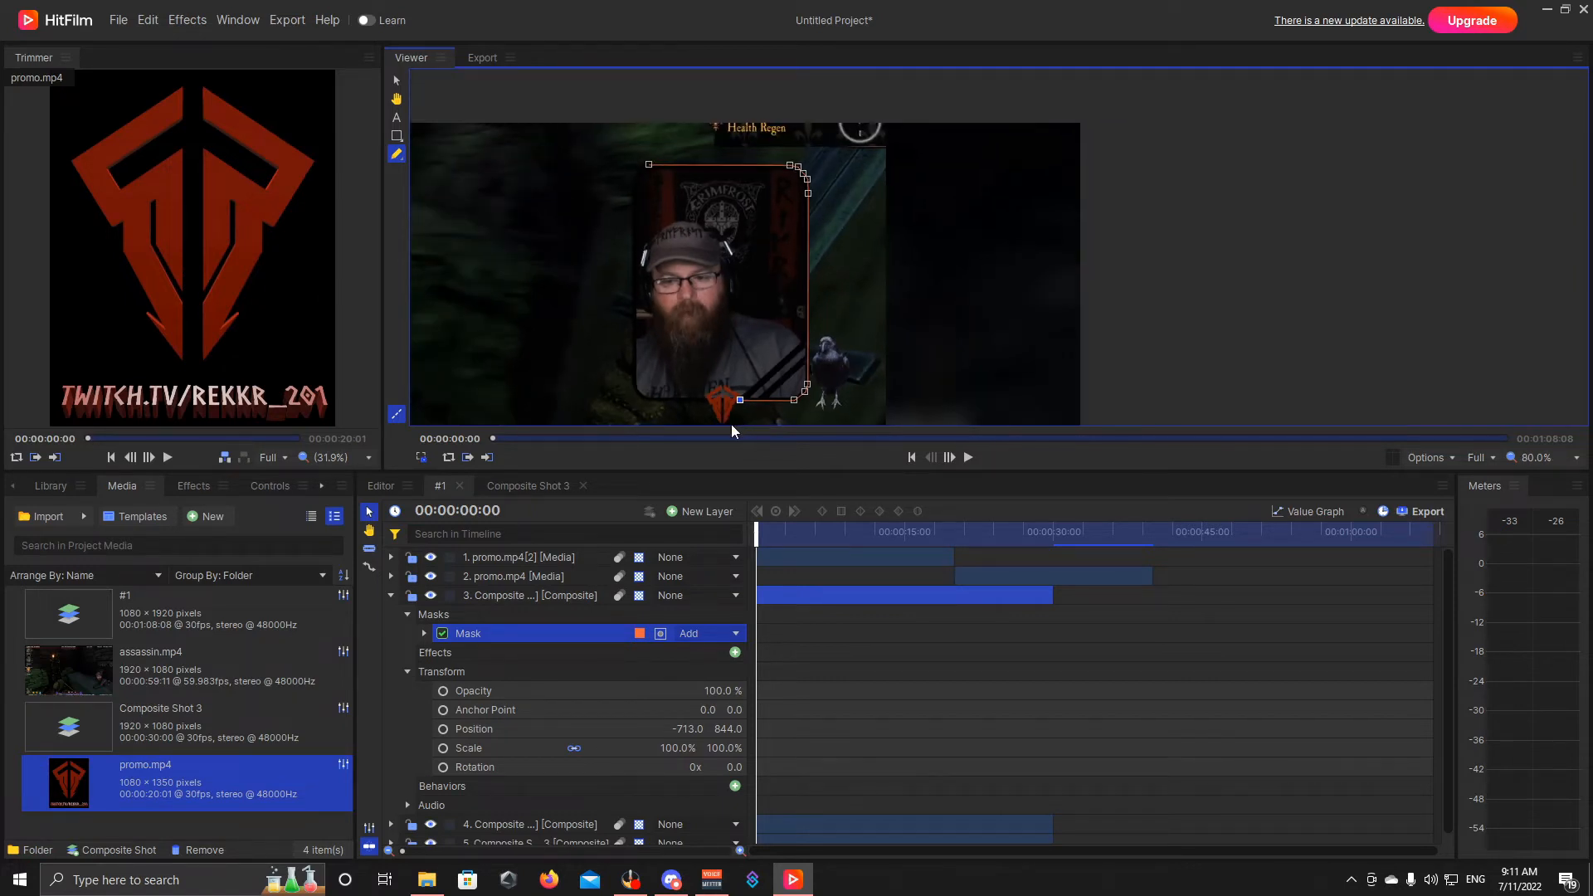
{"action": "scroll", "coordinate": [724, 425], "scroll_direction": "up", "scroll_amount": 1}
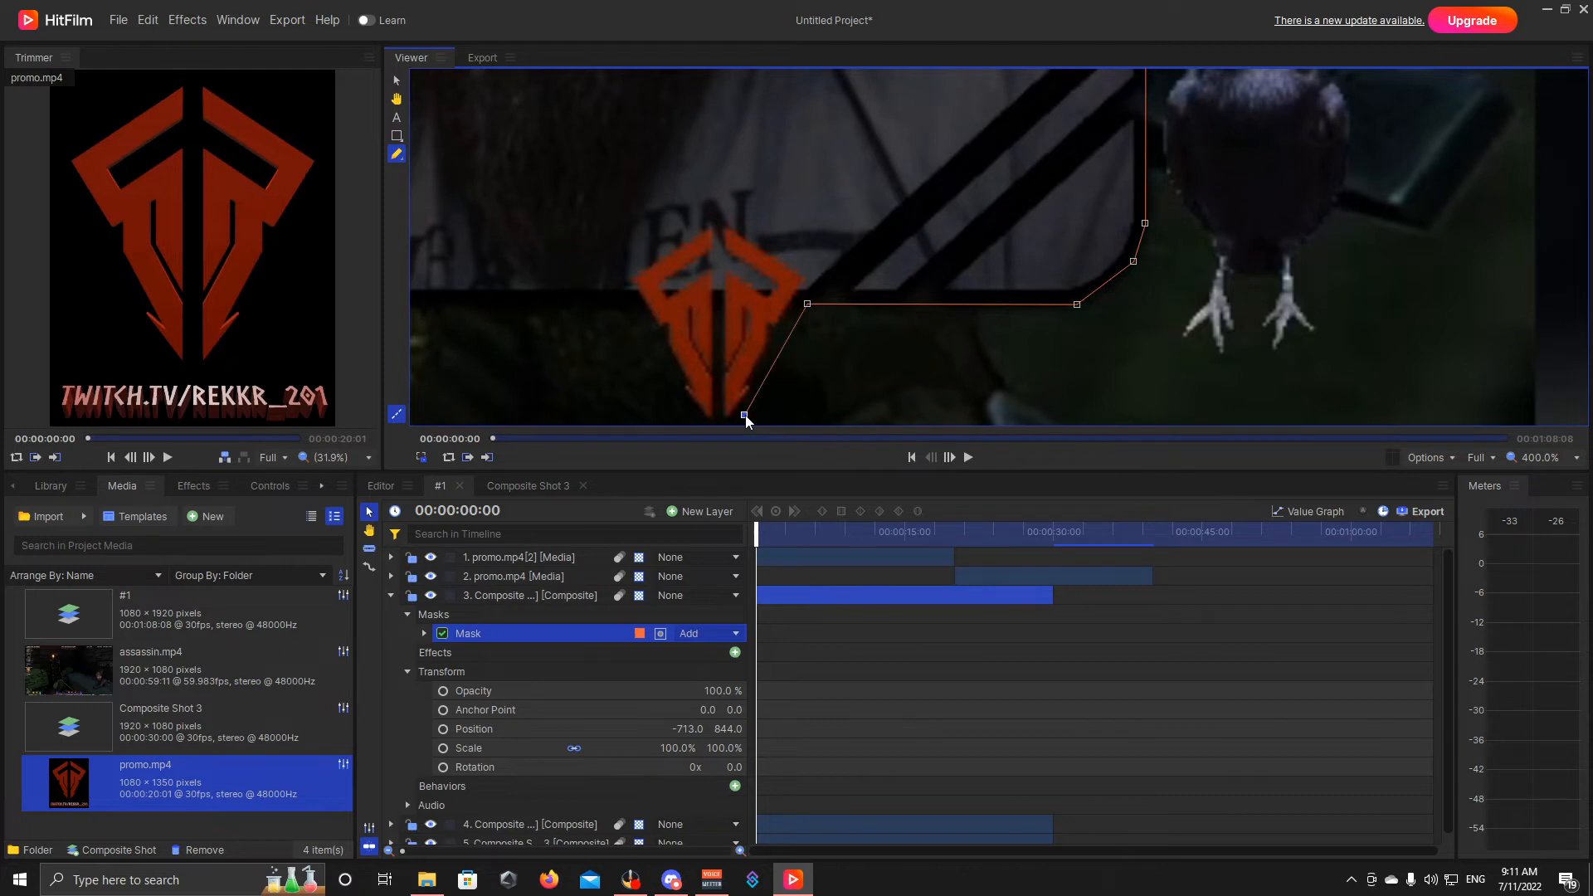
{"action": "scroll", "coordinate": [743, 416], "scroll_direction": "down", "scroll_amount": 5}
{"action": "scroll", "coordinate": [740, 416], "scroll_direction": "down", "scroll_amount": 5}
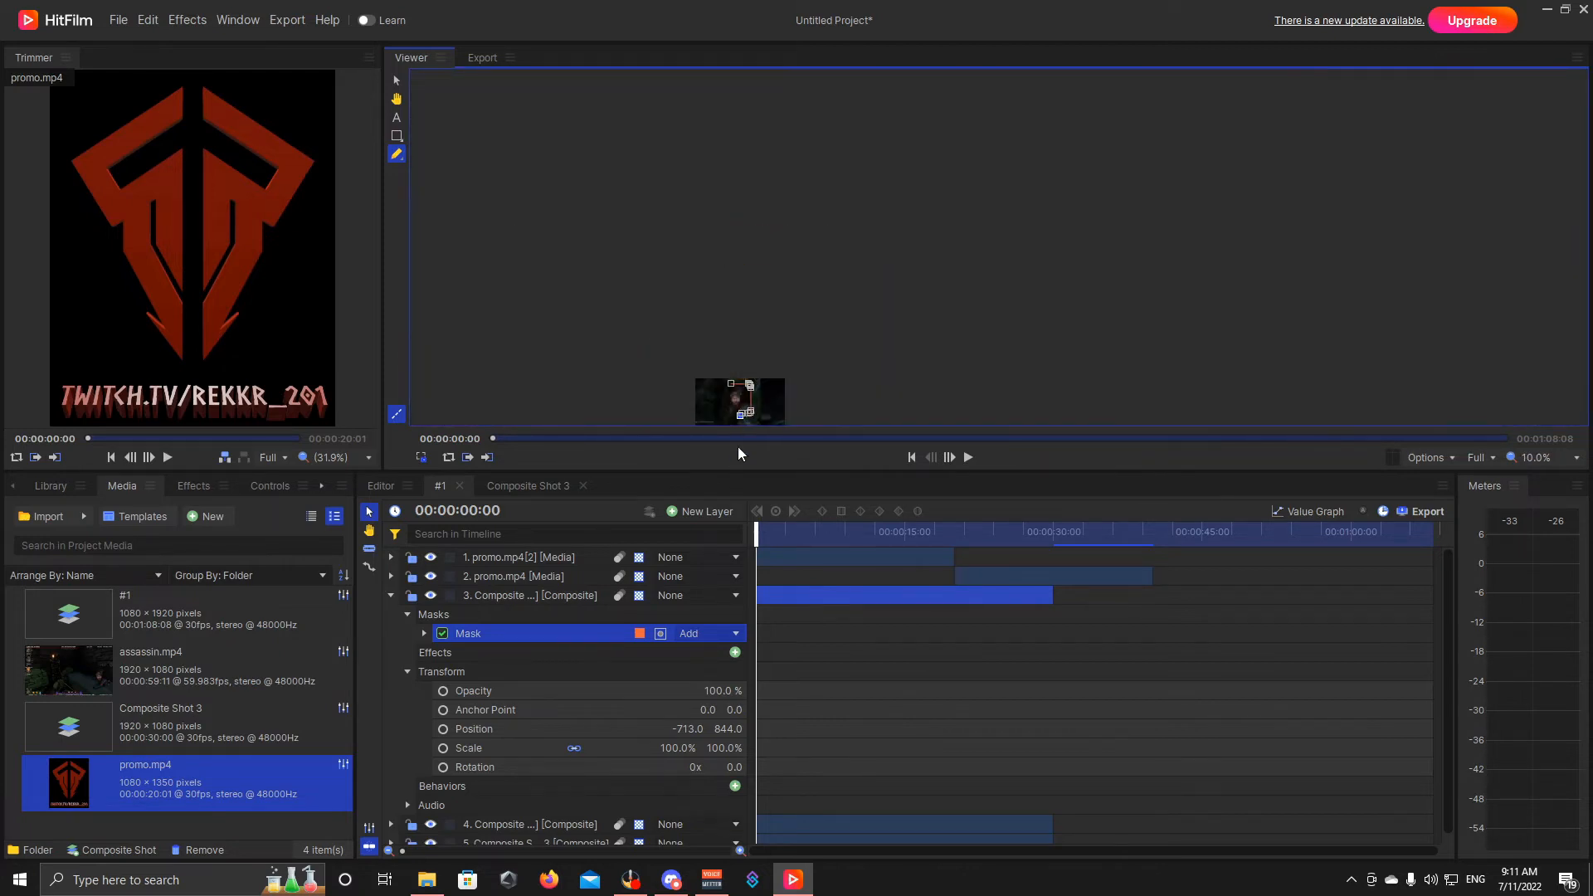
{"action": "left_click", "coordinate": [1546, 458]}
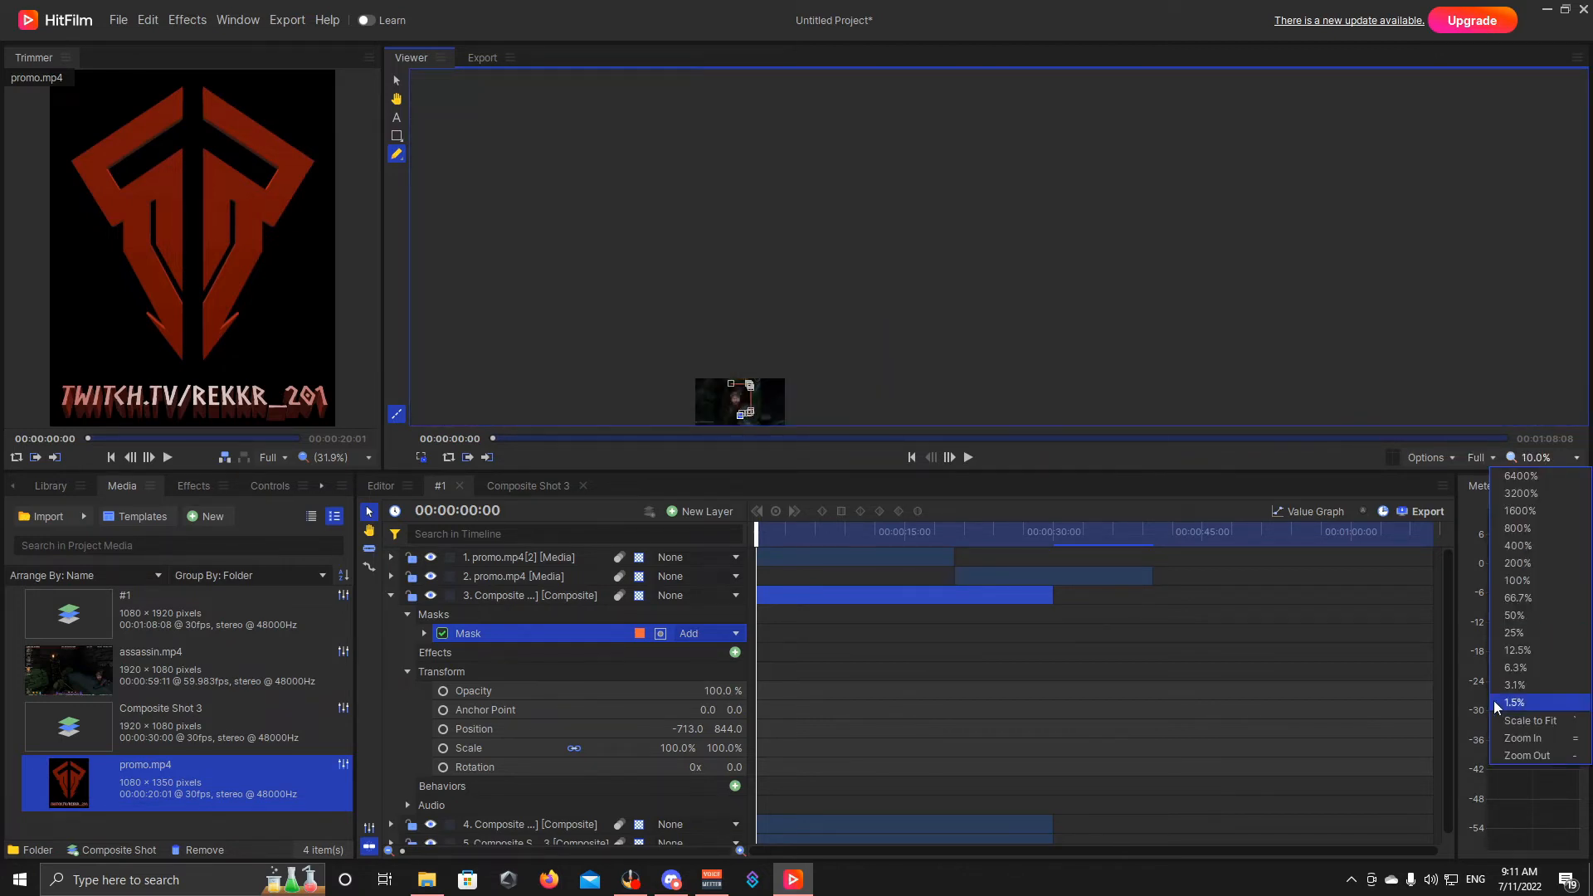
{"action": "left_click", "coordinate": [1529, 720]}
{"action": "scroll", "coordinate": [1018, 151], "scroll_direction": "up", "scroll_amount": 8}
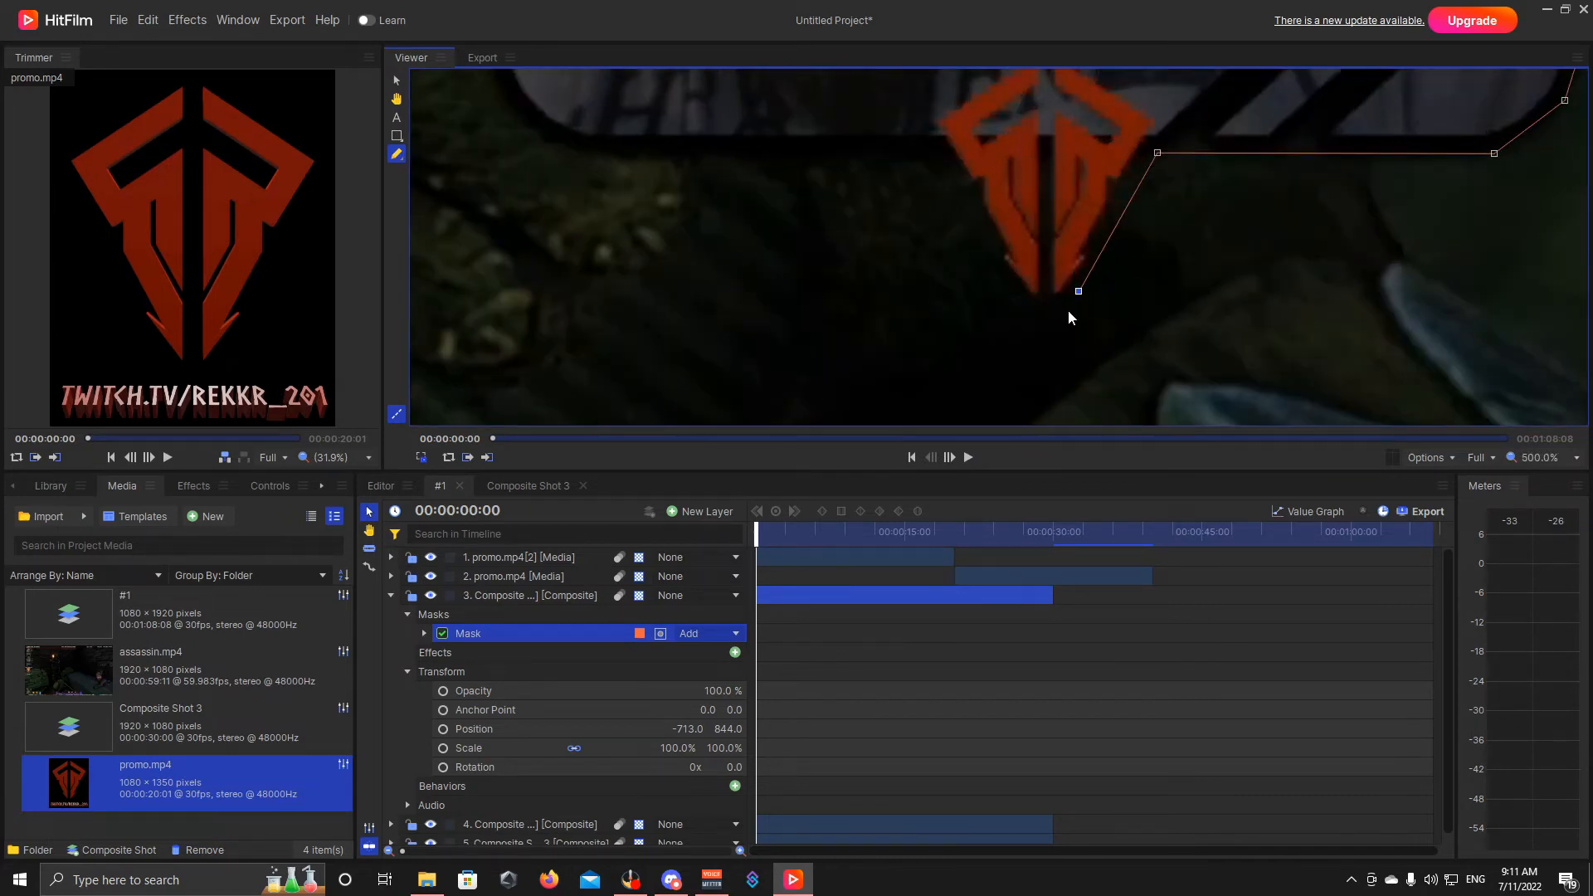
{"action": "left_click", "coordinate": [1032, 309]}
{"action": "left_click", "coordinate": [1007, 288]}
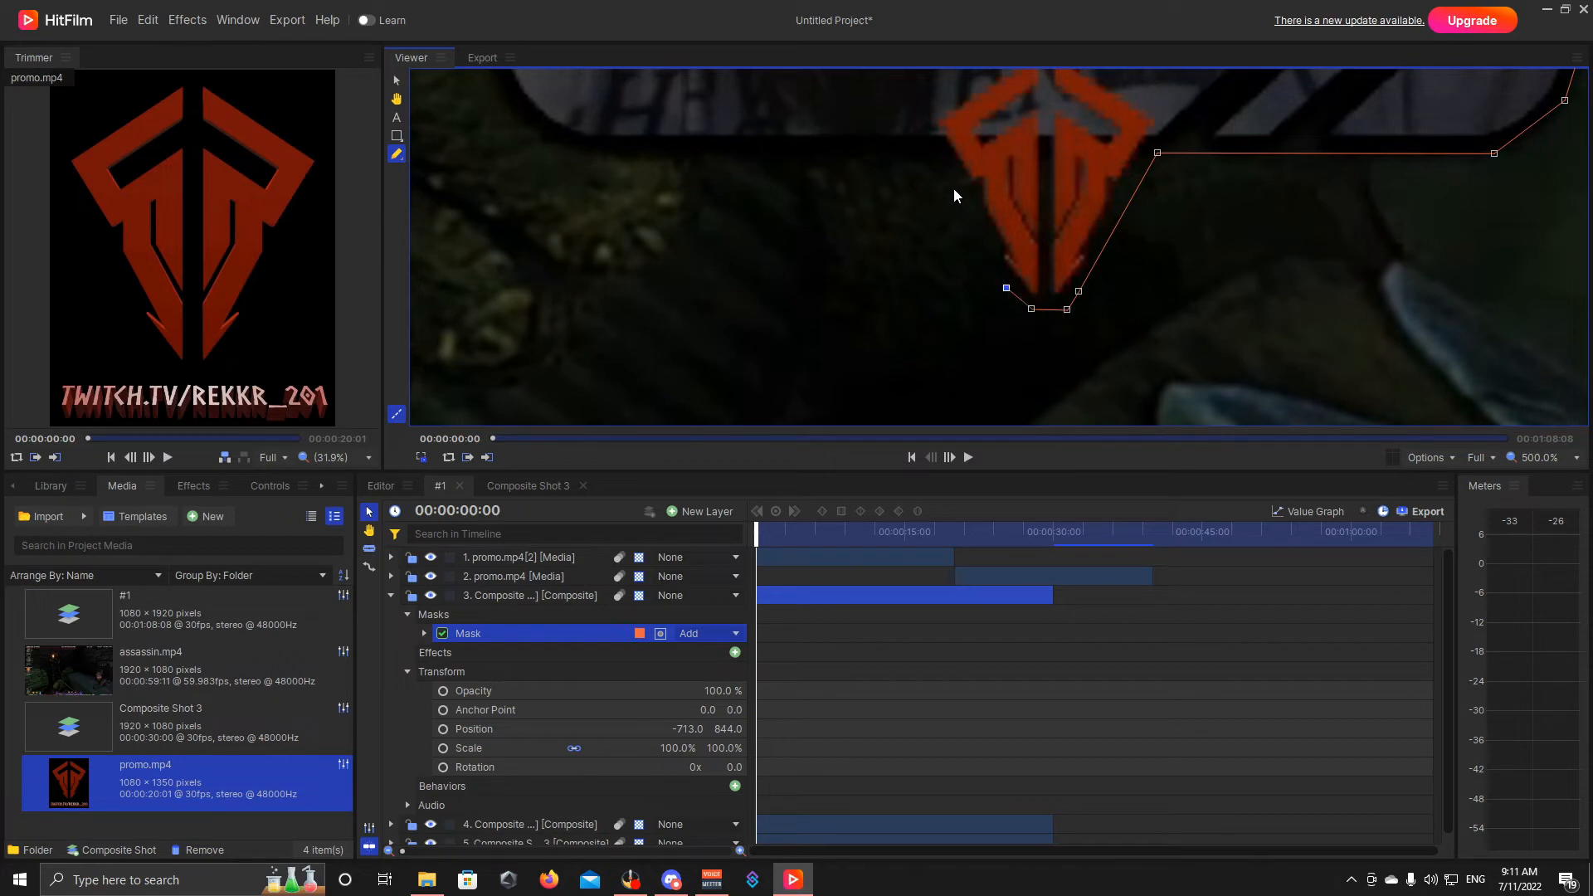
{"action": "left_click", "coordinate": [934, 149]}
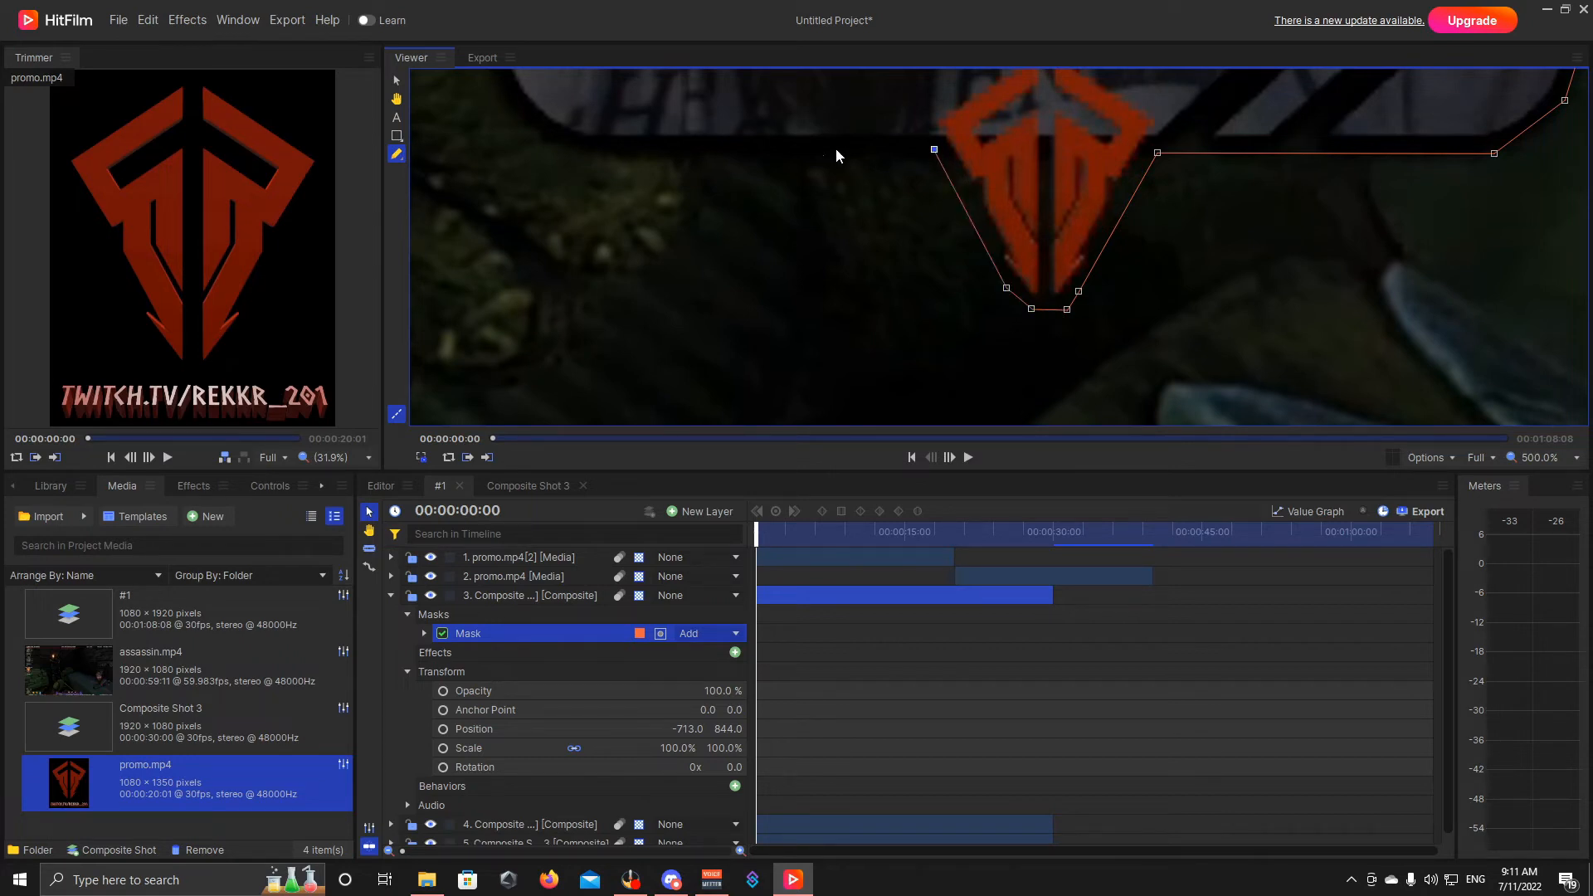
Step: Extend the mask along the rest of the webcam frame's bottom edge and around its lower-left corner
{"action": "left_click", "coordinate": [645, 153]}
{"action": "scroll", "coordinate": [646, 155], "scroll_direction": "down", "scroll_amount": 5}
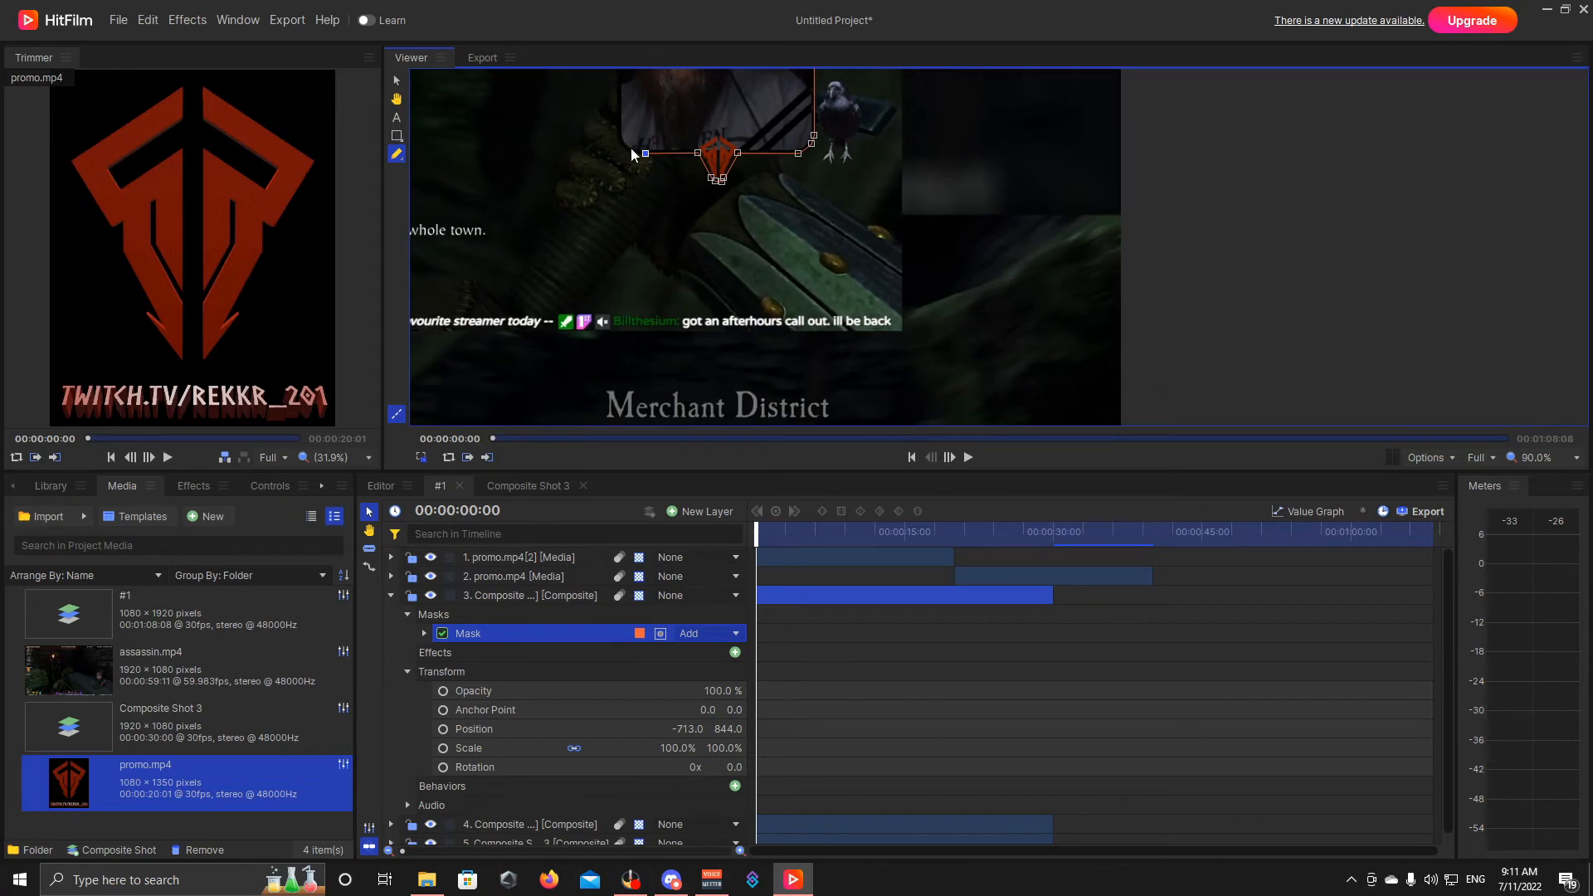
{"action": "scroll", "coordinate": [610, 135], "scroll_direction": "up", "scroll_amount": 5}
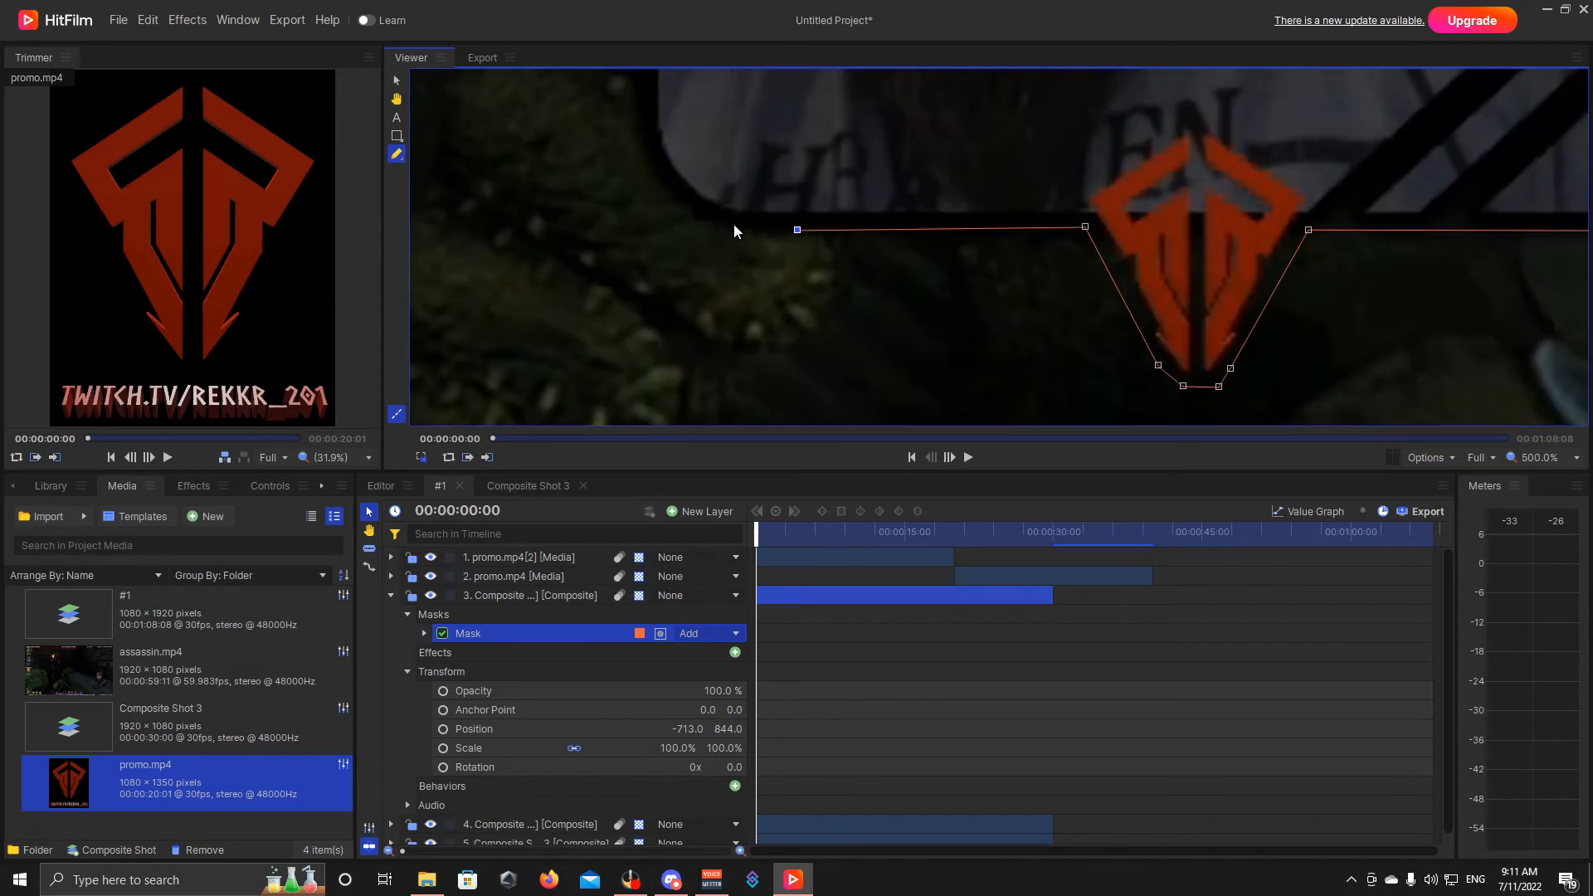
{"action": "left_click", "coordinate": [733, 225]}
{"action": "left_click", "coordinate": [671, 195]}
{"action": "left_click", "coordinate": [638, 136]}
Step: Run the mask up the webcam frame's left edge, round the upper-left corner and close the path at its first point
{"action": "scroll", "coordinate": [804, 204], "scroll_direction": "down", "scroll_amount": 5}
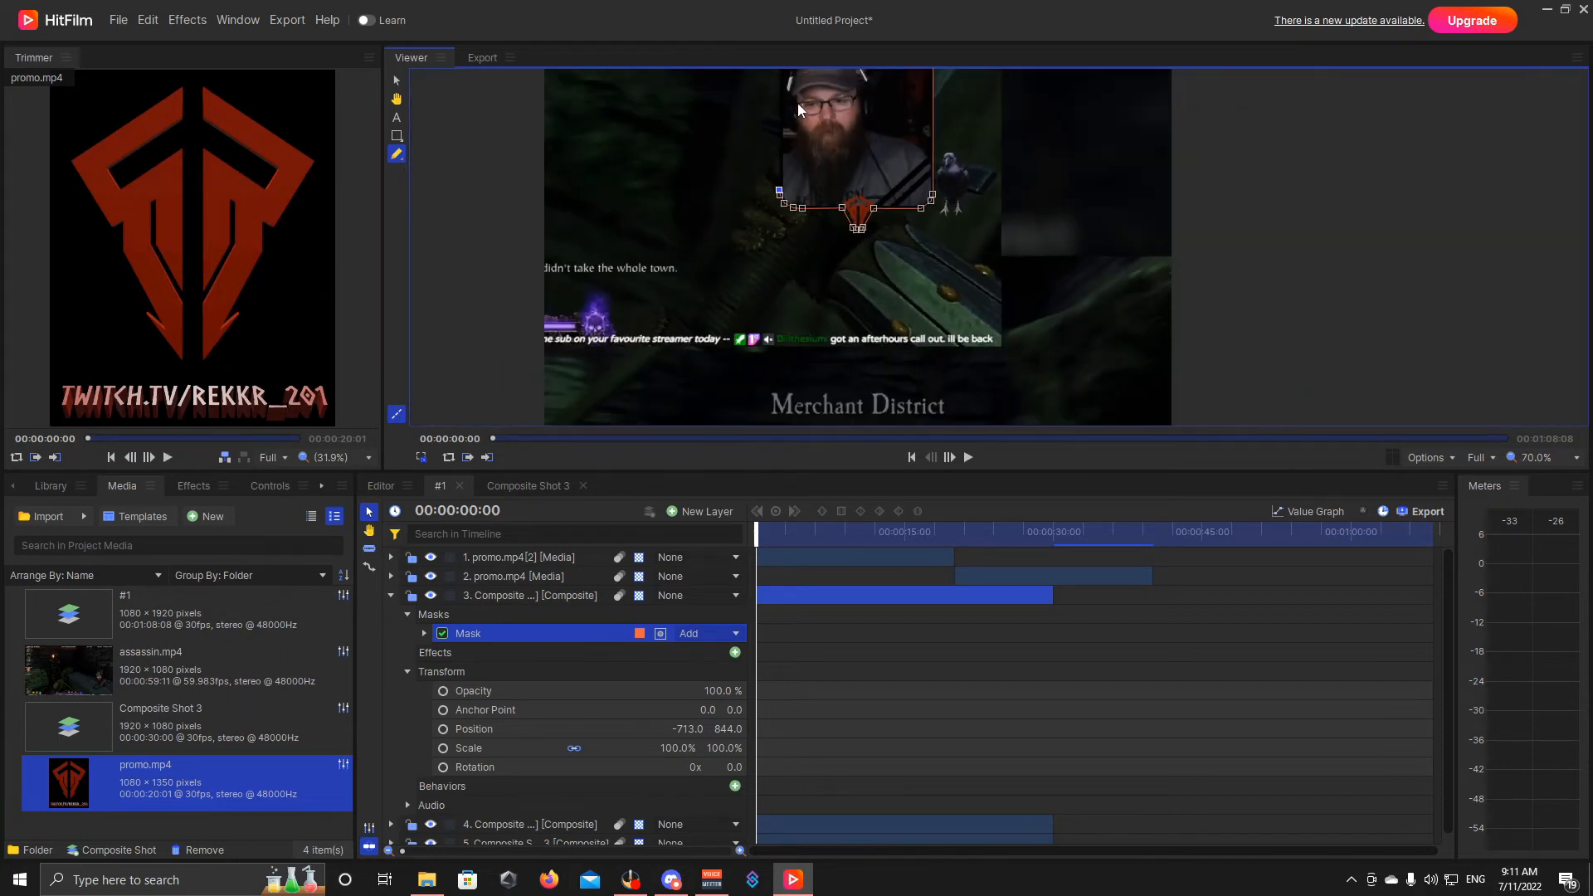
{"action": "scroll", "coordinate": [798, 102], "scroll_direction": "down", "scroll_amount": 2}
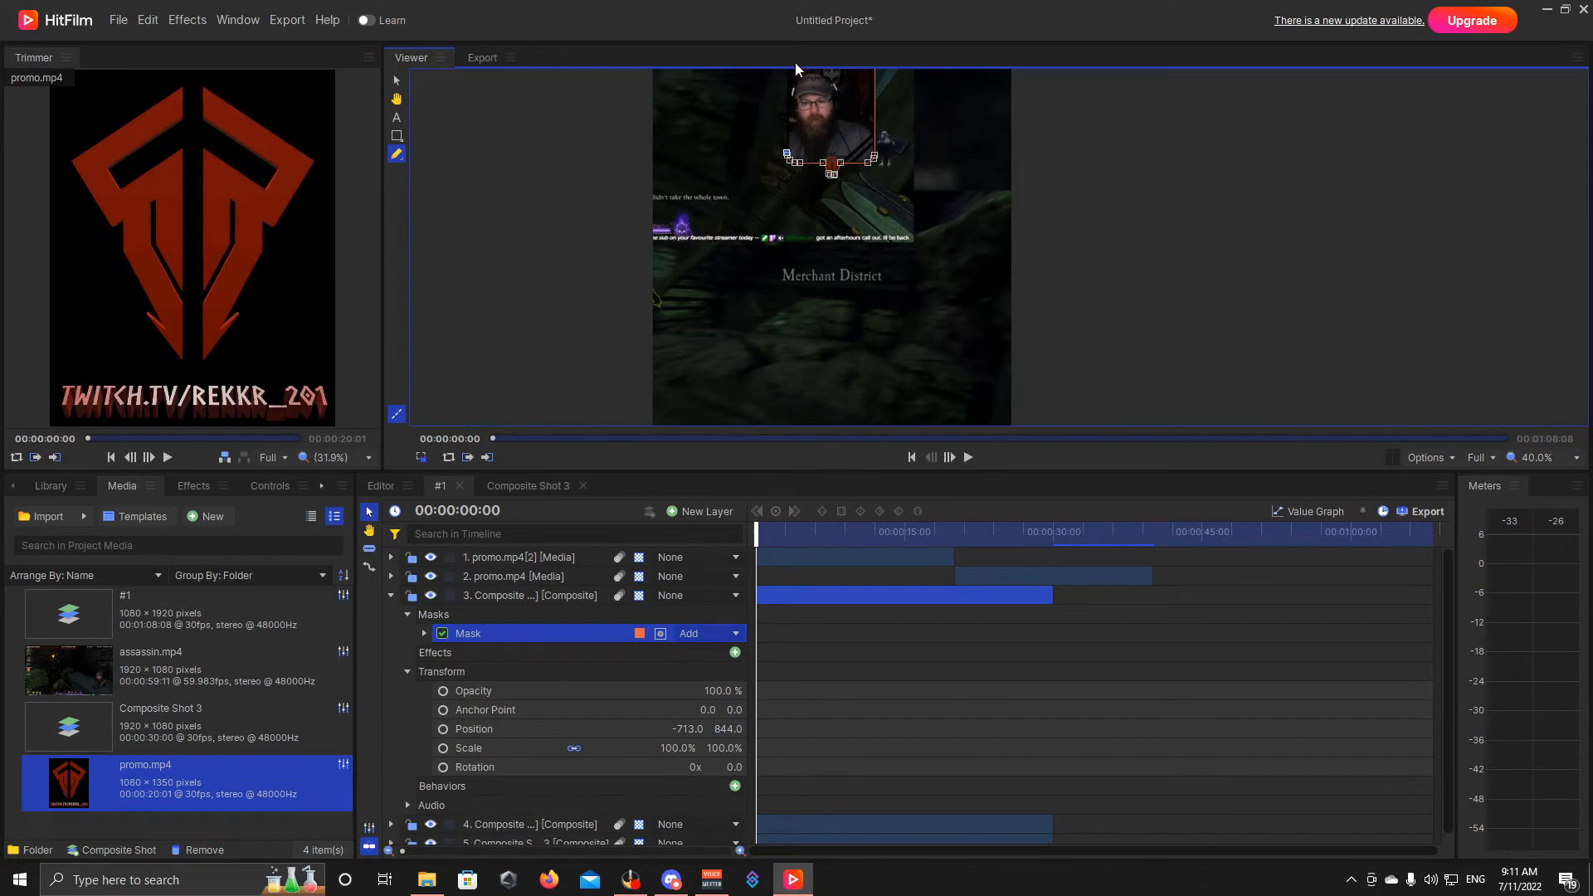
{"action": "left_click", "coordinate": [1552, 459]}
{"action": "left_click", "coordinate": [1531, 720]}
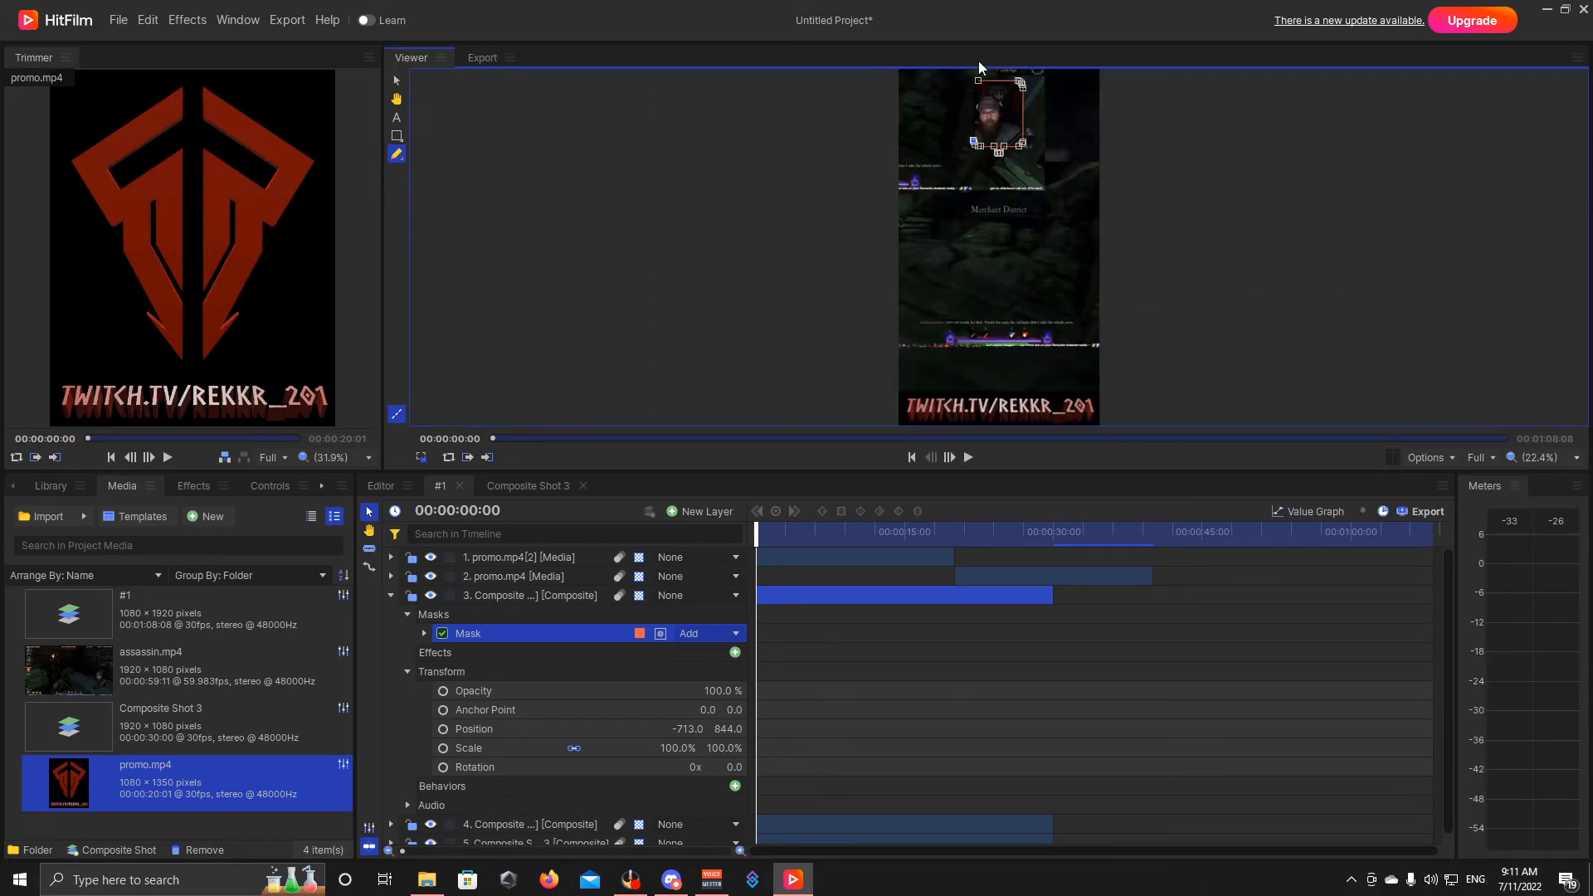
{"action": "scroll", "coordinate": [969, 88], "scroll_direction": "up", "scroll_amount": 8}
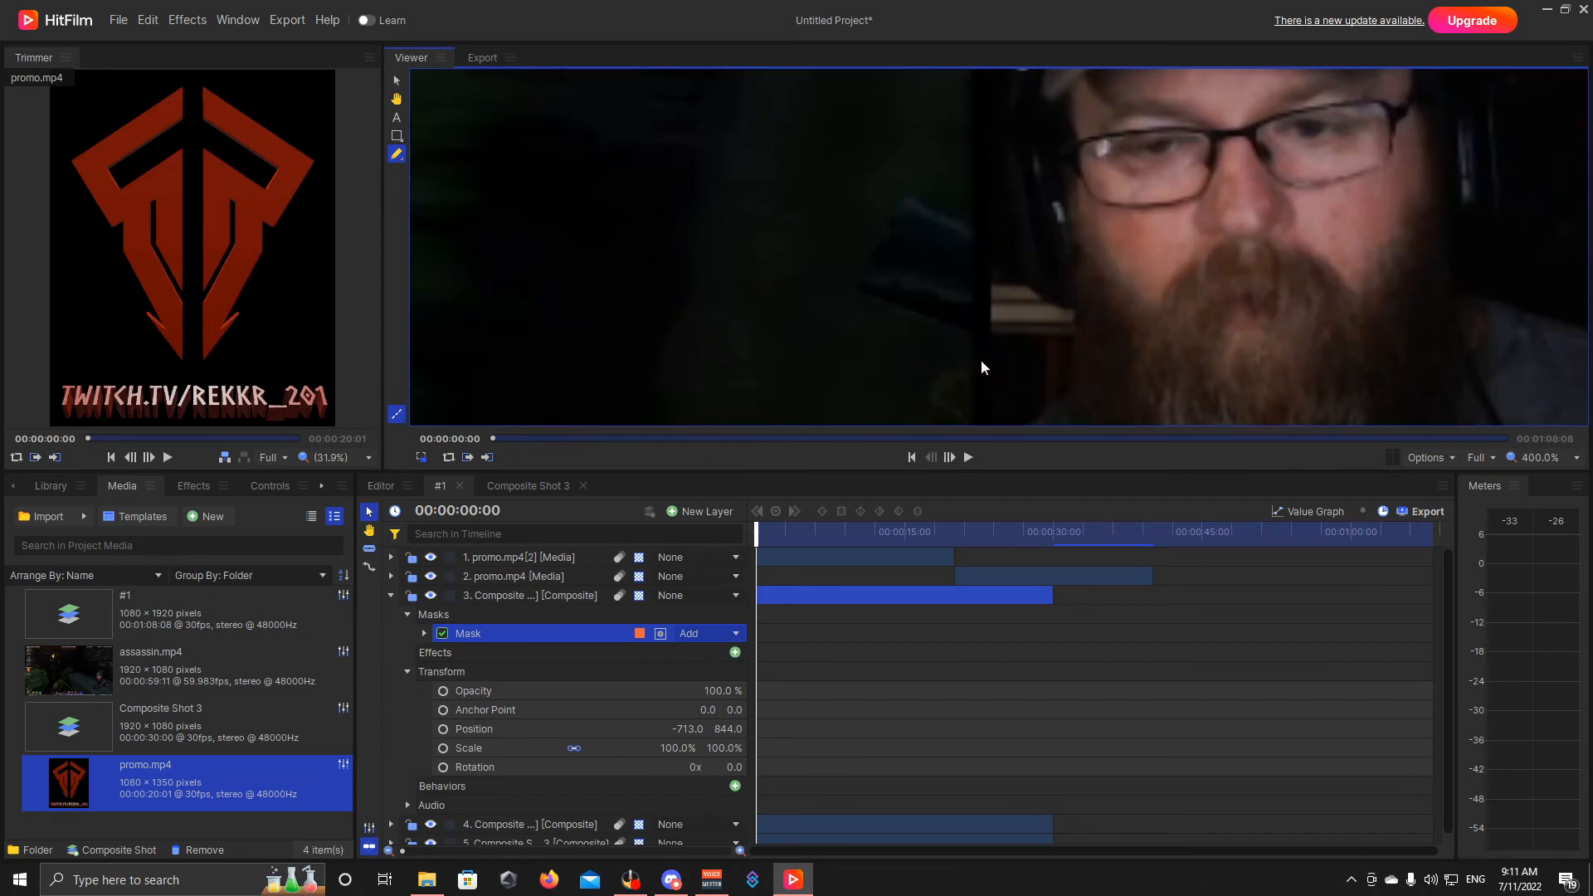
{"action": "scroll", "coordinate": [978, 395], "scroll_direction": "down", "scroll_amount": 4}
{"action": "scroll", "coordinate": [974, 428], "scroll_direction": "up", "scroll_amount": 3}
{"action": "scroll", "coordinate": [1037, 402], "scroll_direction": "down", "scroll_amount": 3}
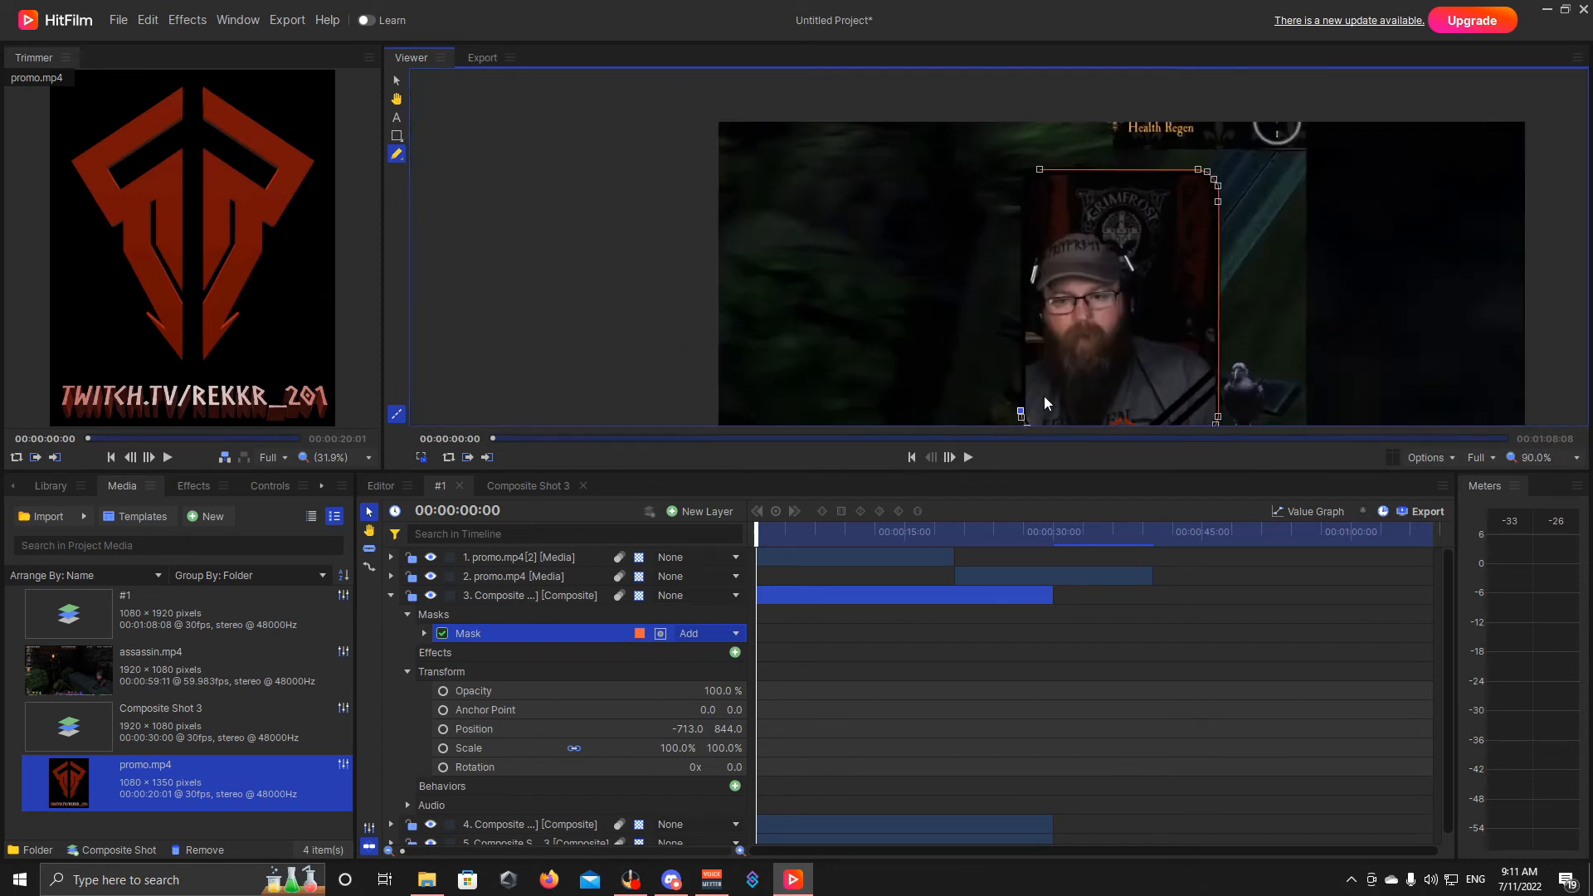
{"action": "scroll", "coordinate": [1044, 403], "scroll_direction": "down", "scroll_amount": 1}
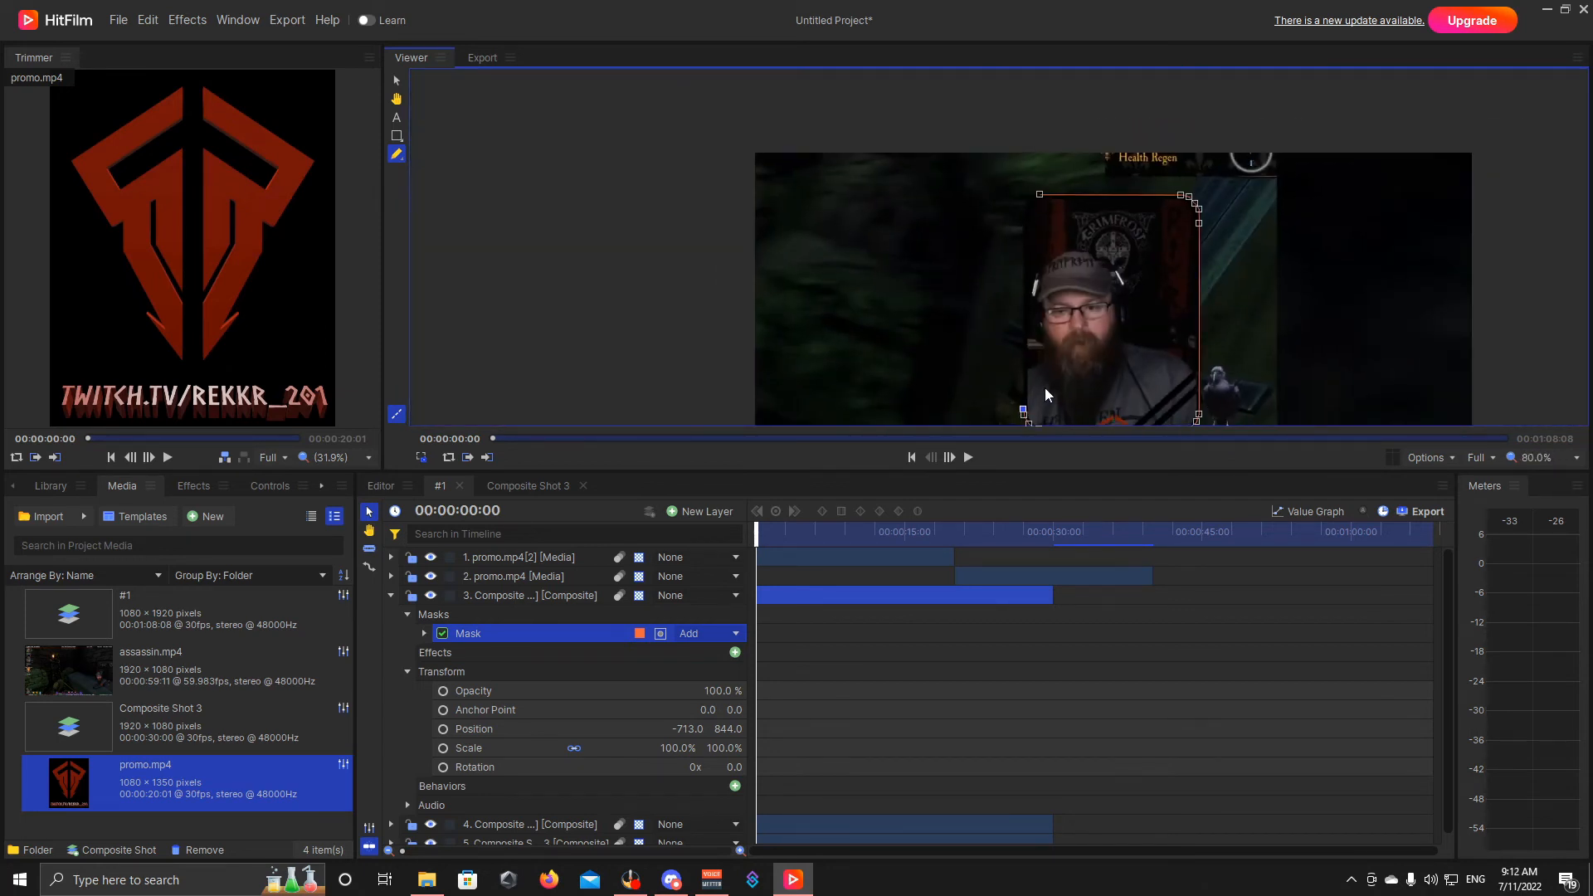
{"action": "left_click", "coordinate": [1021, 291]}
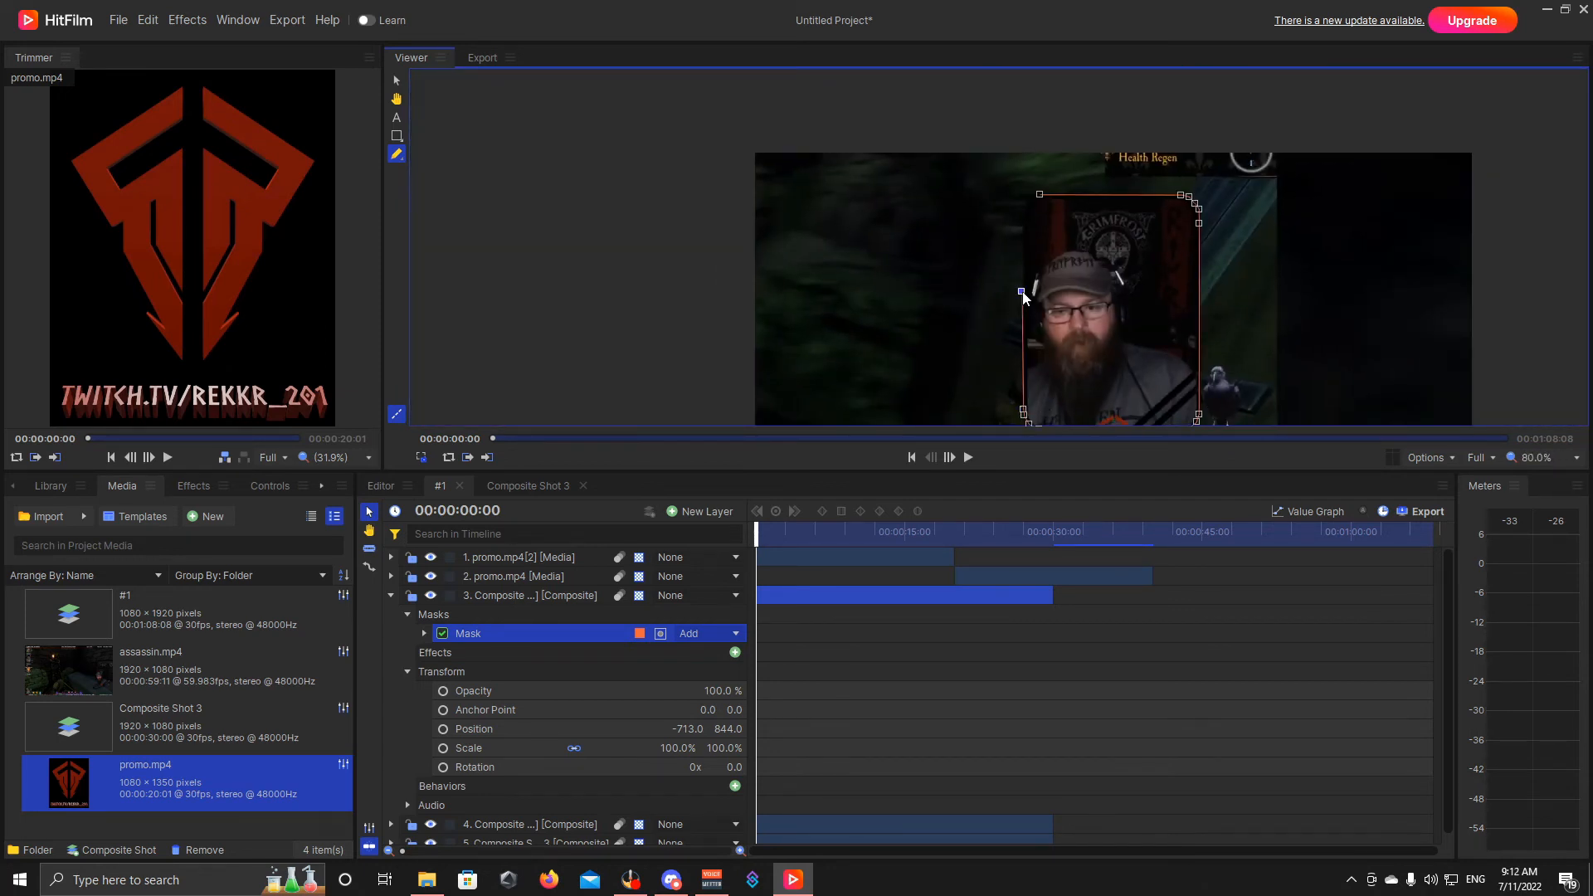
{"action": "left_click", "coordinate": [1022, 221]}
{"action": "scroll", "coordinate": [1026, 205], "scroll_direction": "up", "scroll_amount": 4}
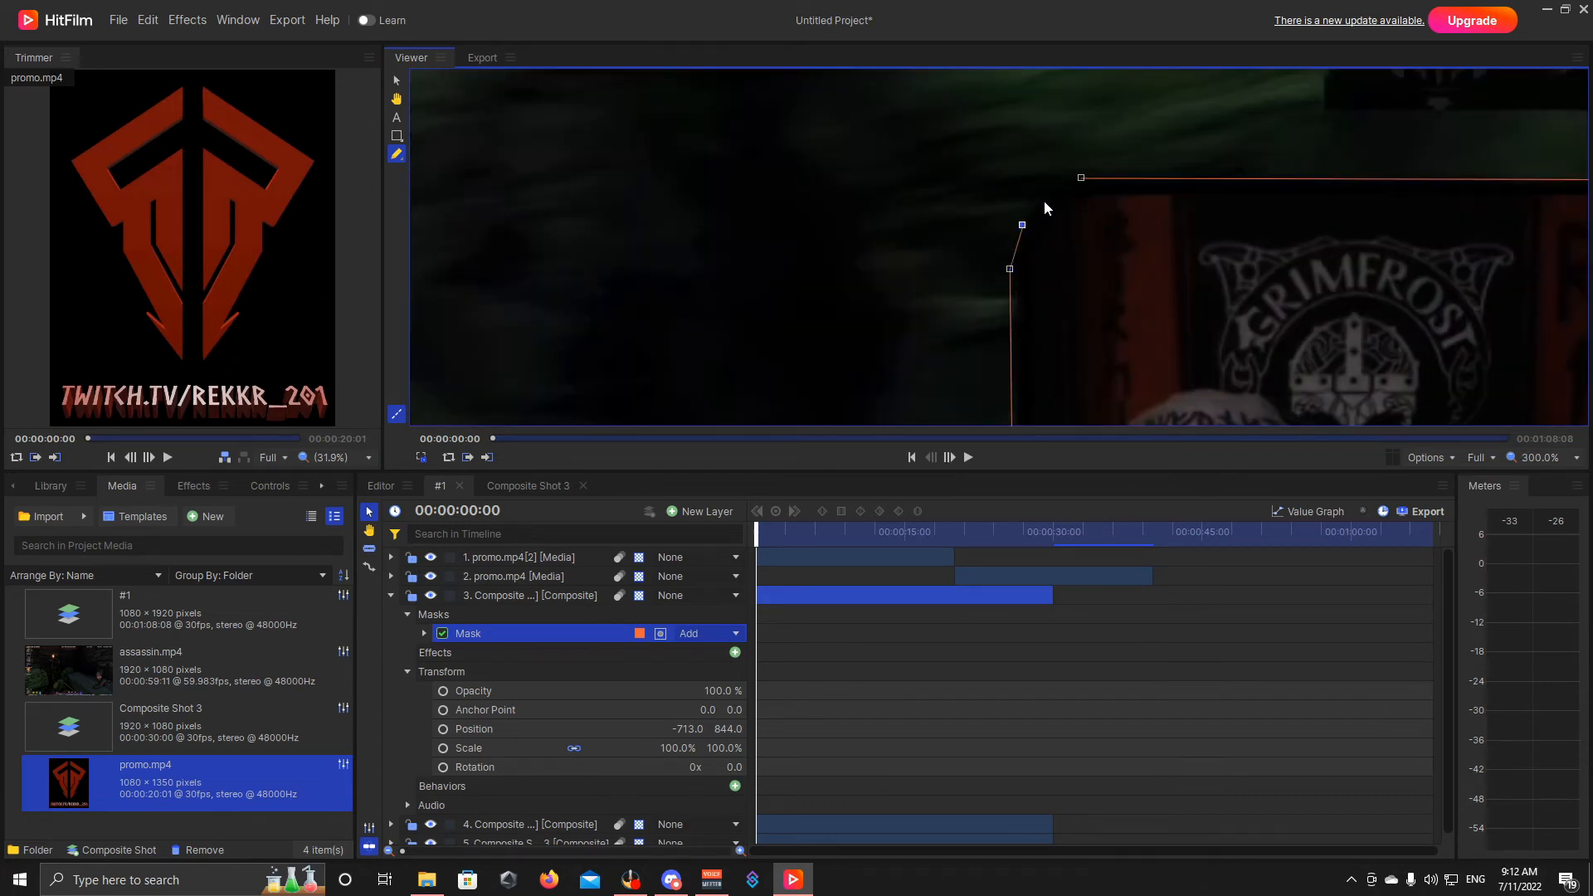
{"action": "left_click", "coordinate": [1064, 184]}
{"action": "left_click", "coordinate": [1081, 178]}
Step: Nudge the mask point at the webcam frame's lower-left corner slightly inward to fit the frame
{"action": "scroll", "coordinate": [1269, 264], "scroll_direction": "down", "scroll_amount": 4}
{"action": "scroll", "coordinate": [1328, 290], "scroll_direction": "down", "scroll_amount": 4}
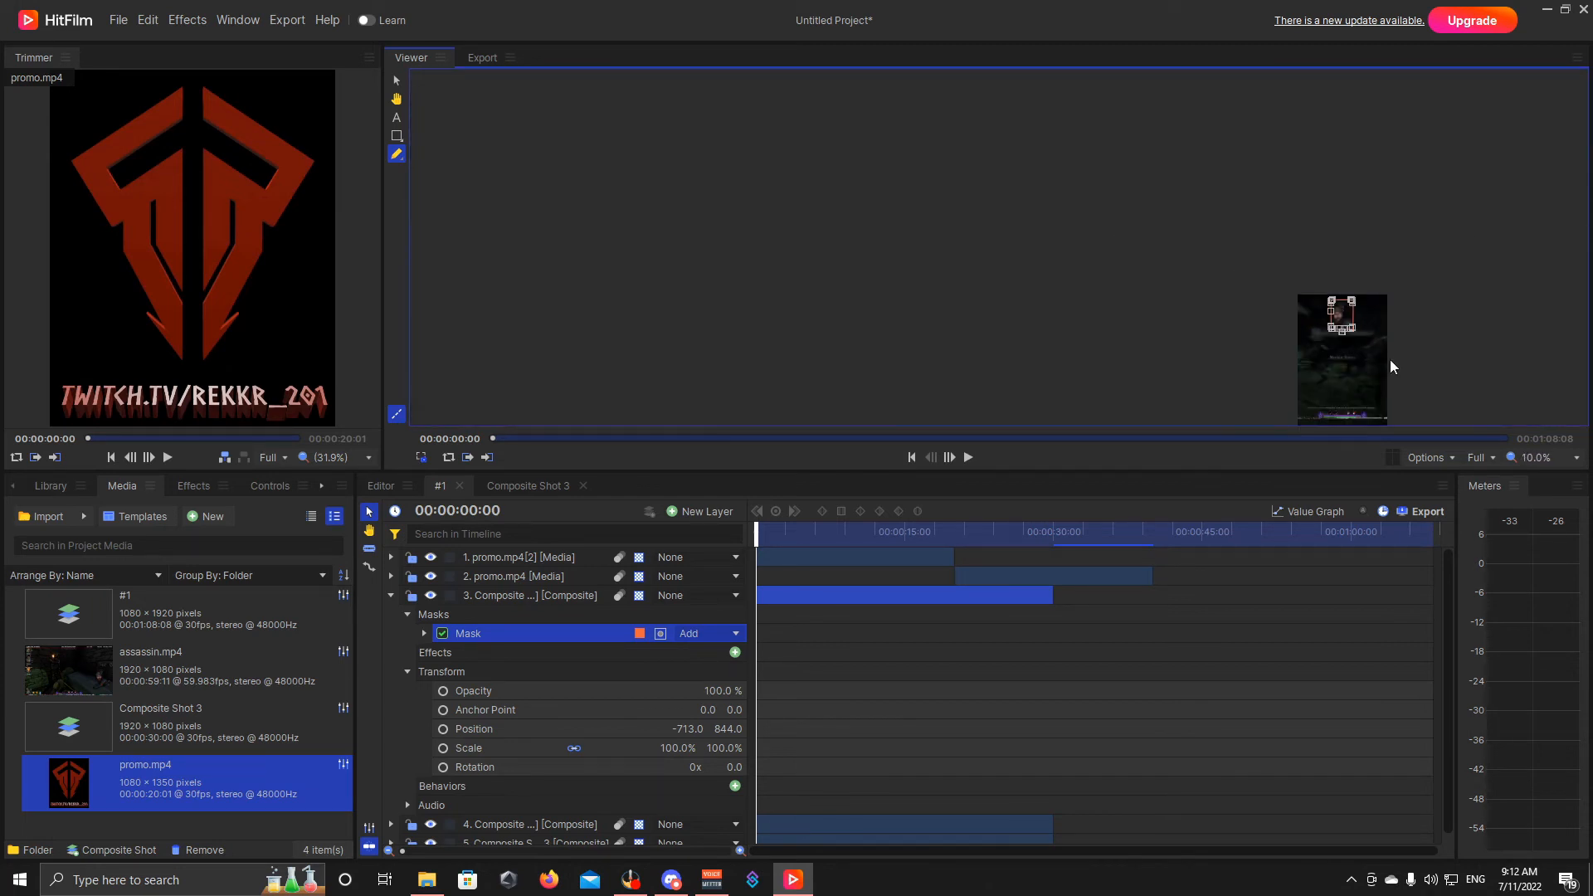
{"action": "scroll", "coordinate": [1278, 222], "scroll_direction": "up", "scroll_amount": 4}
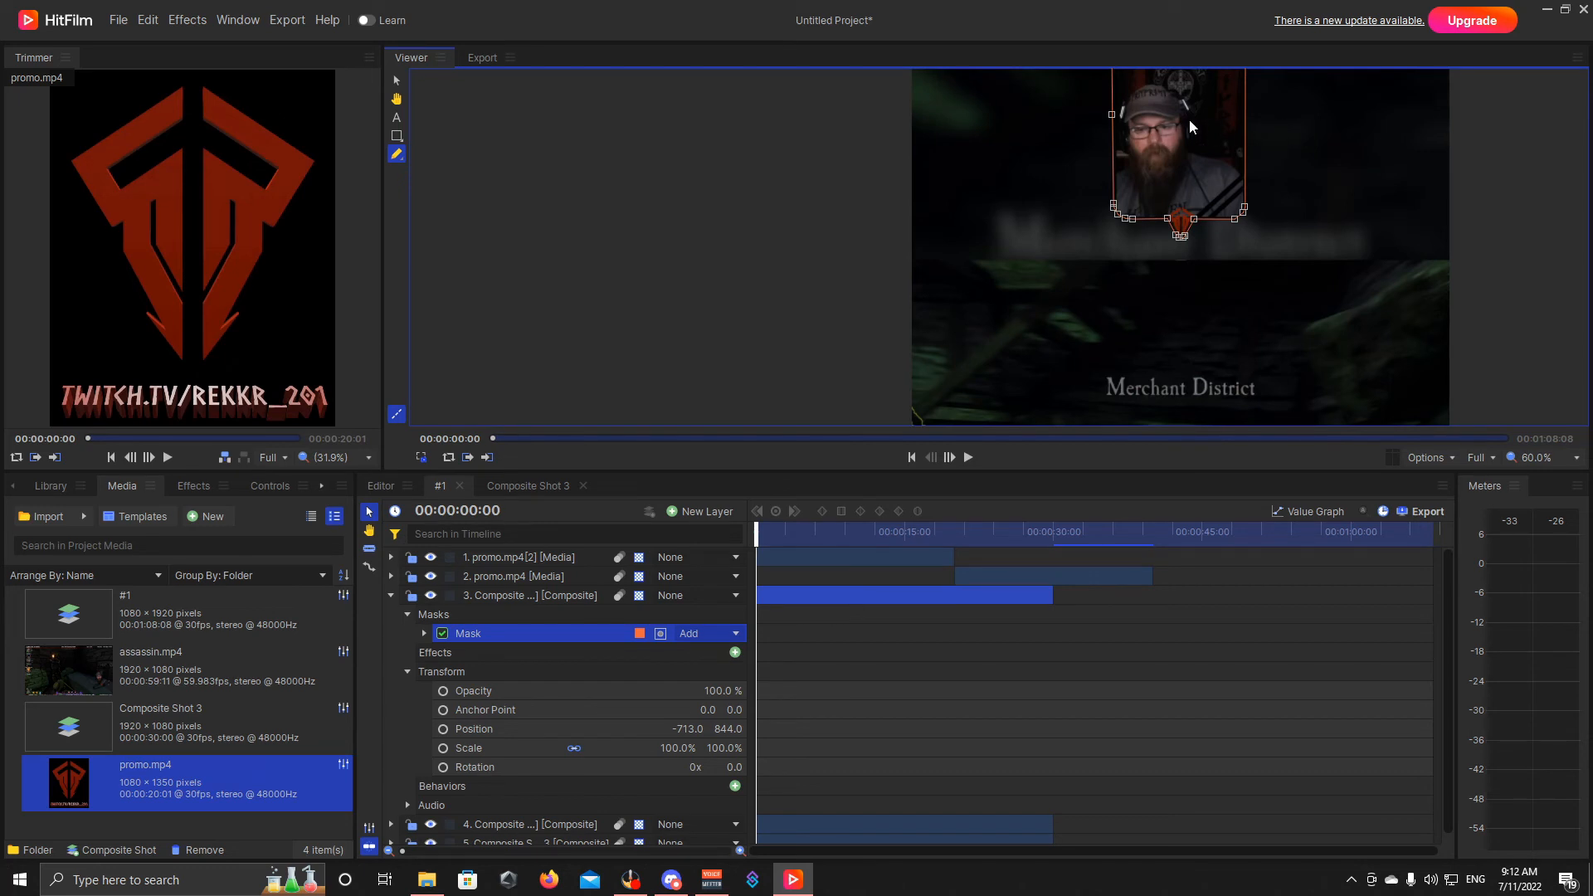
{"action": "scroll", "coordinate": [1071, 157], "scroll_direction": "up", "scroll_amount": 5}
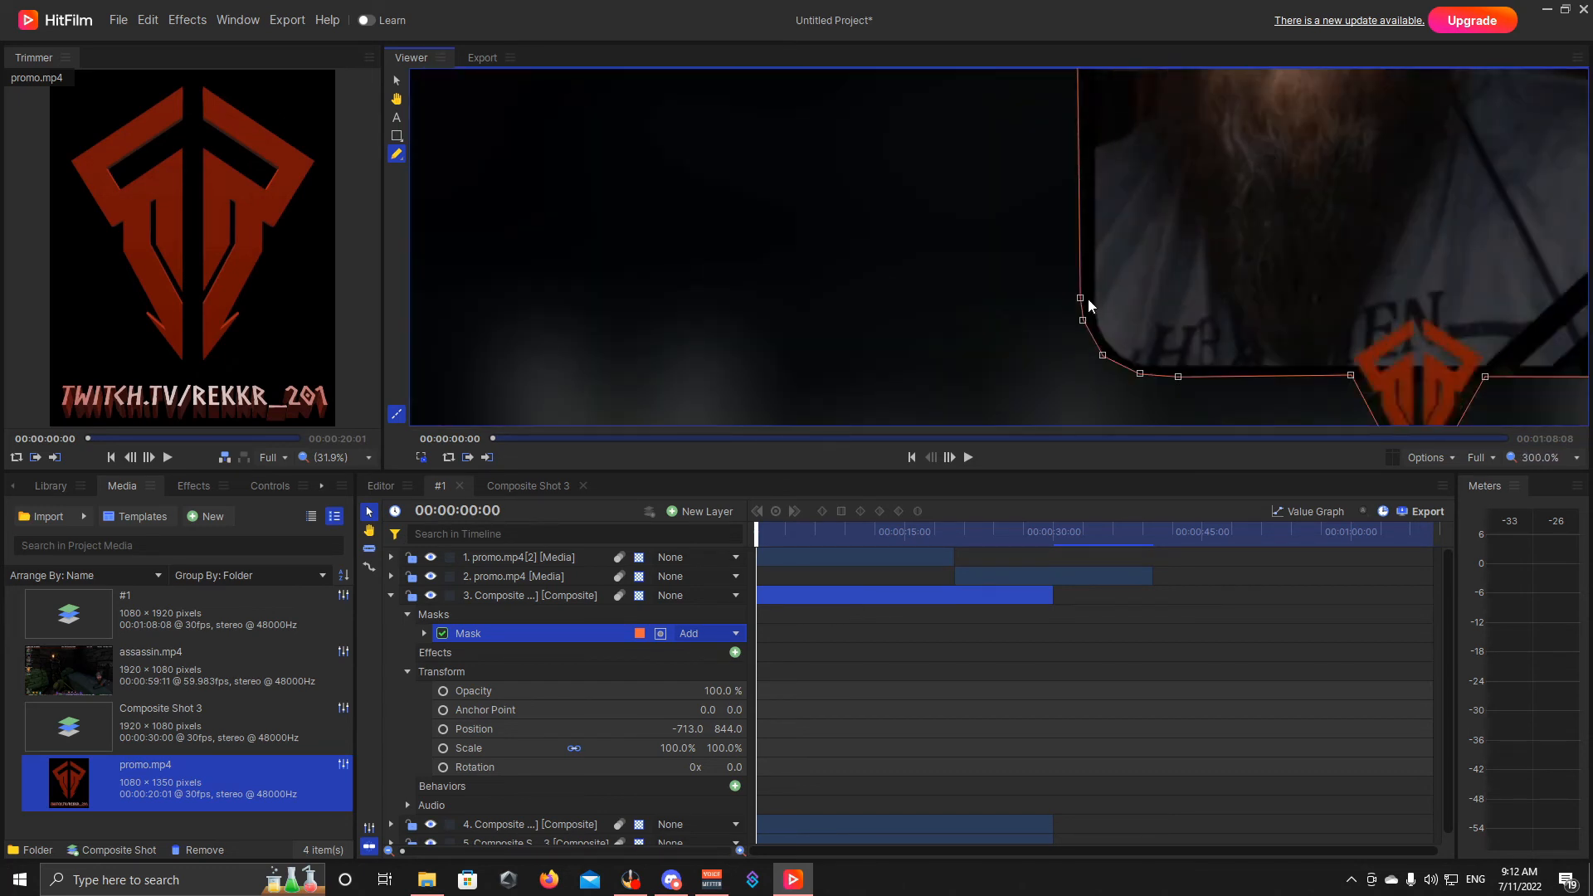
{"action": "left_click_drag", "start_coordinate": [1082, 297], "coordinate": [1084, 296]}
{"action": "scroll", "coordinate": [1098, 251], "scroll_direction": "down", "scroll_amount": 4}
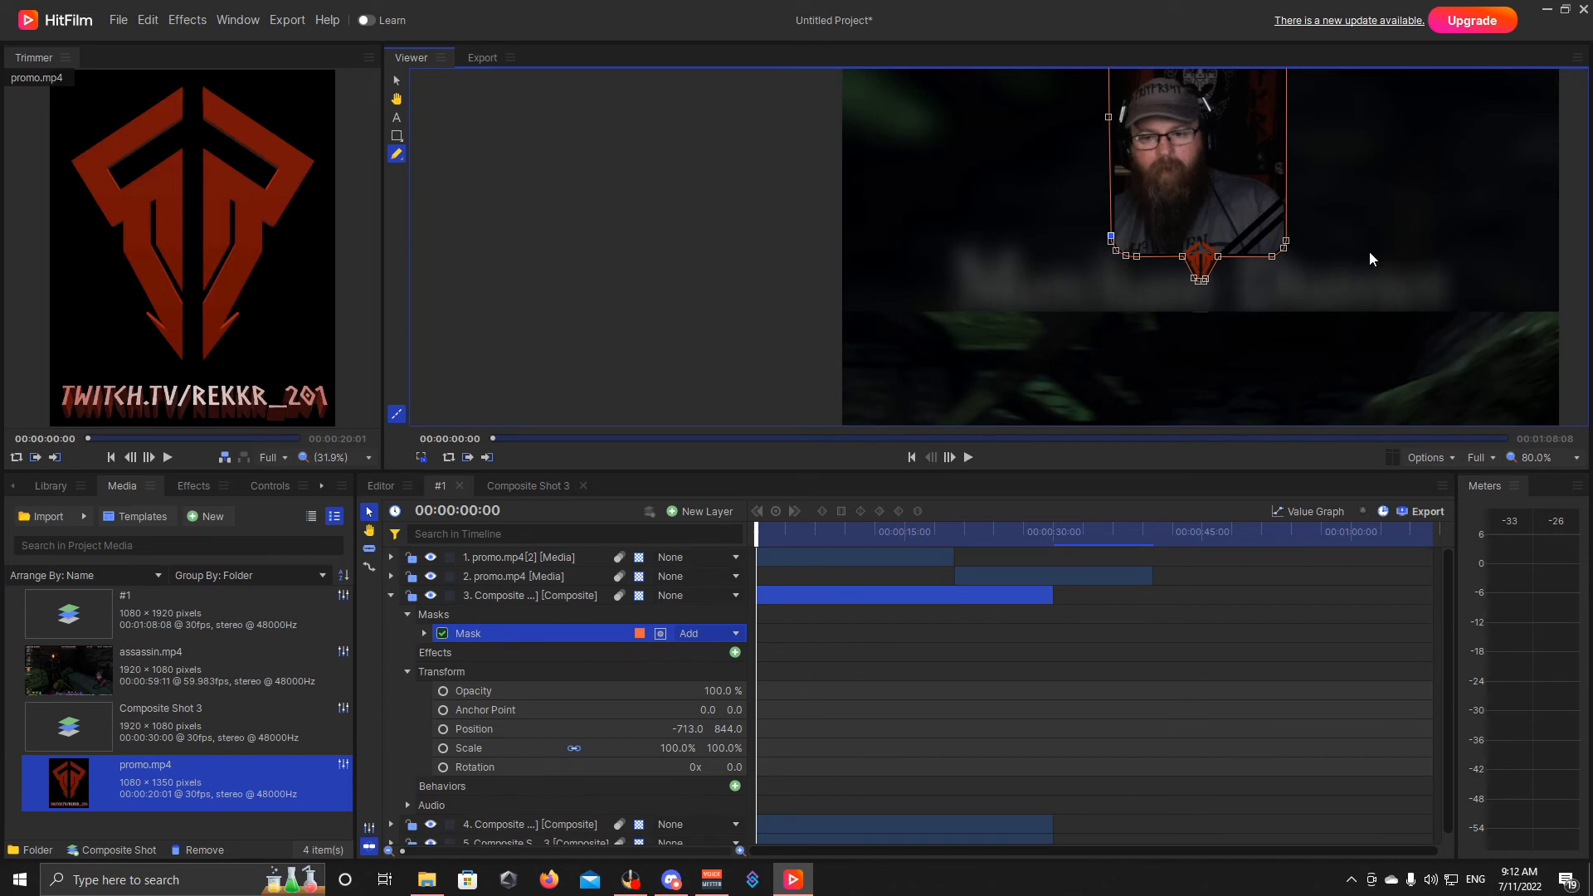
{"action": "scroll", "coordinate": [1371, 259], "scroll_direction": "down", "scroll_amount": 2}
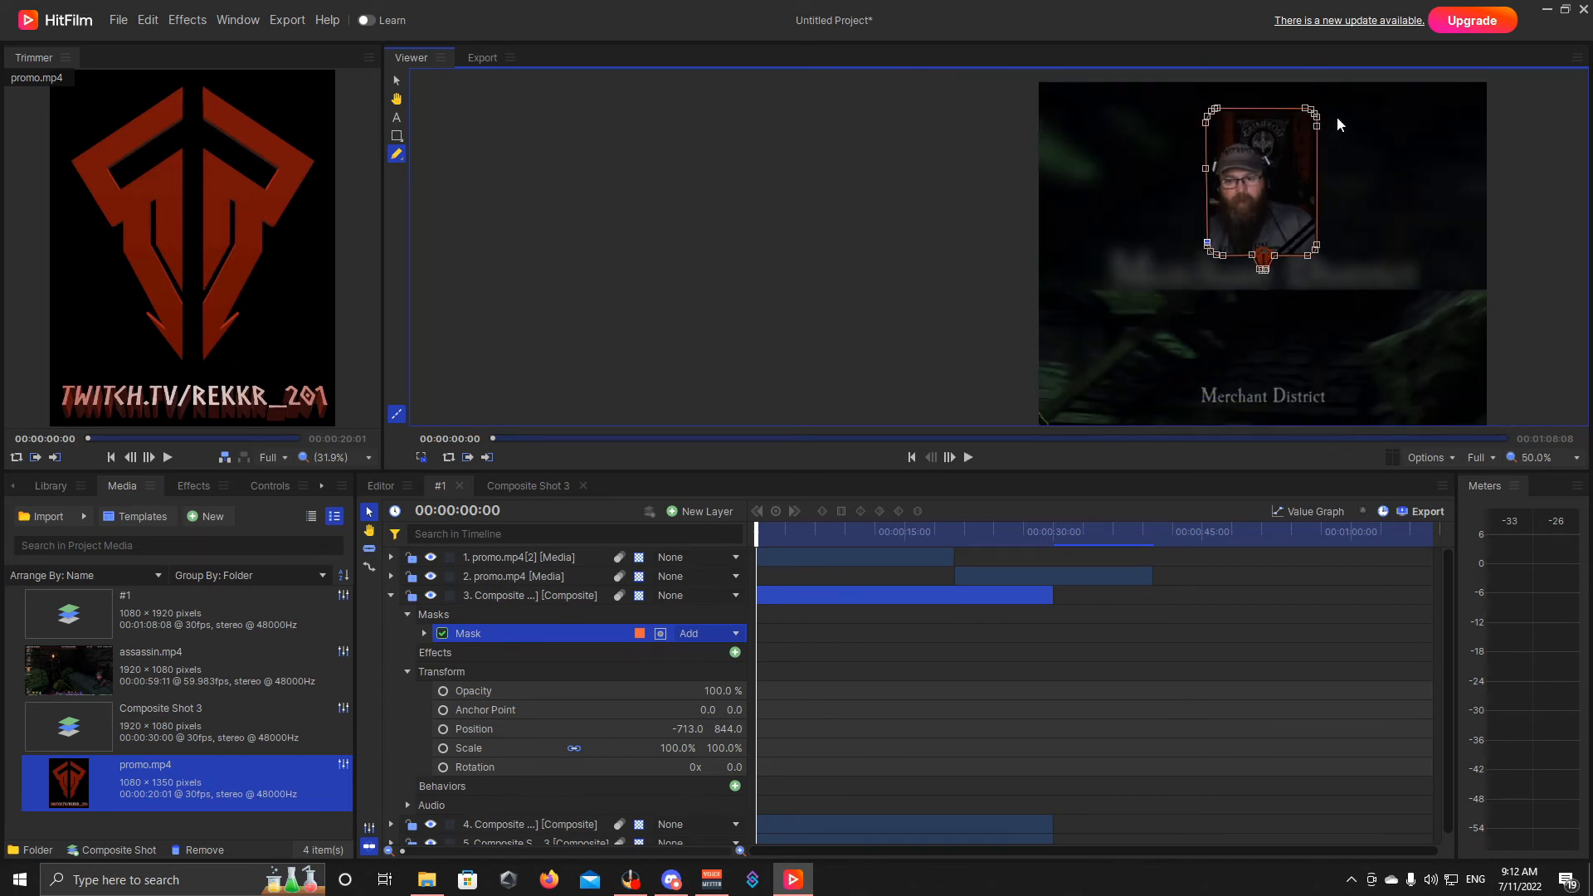
Step: Open the editing options for the webcam mask on composite layer 3
{"action": "right_click", "coordinate": [545, 635]}
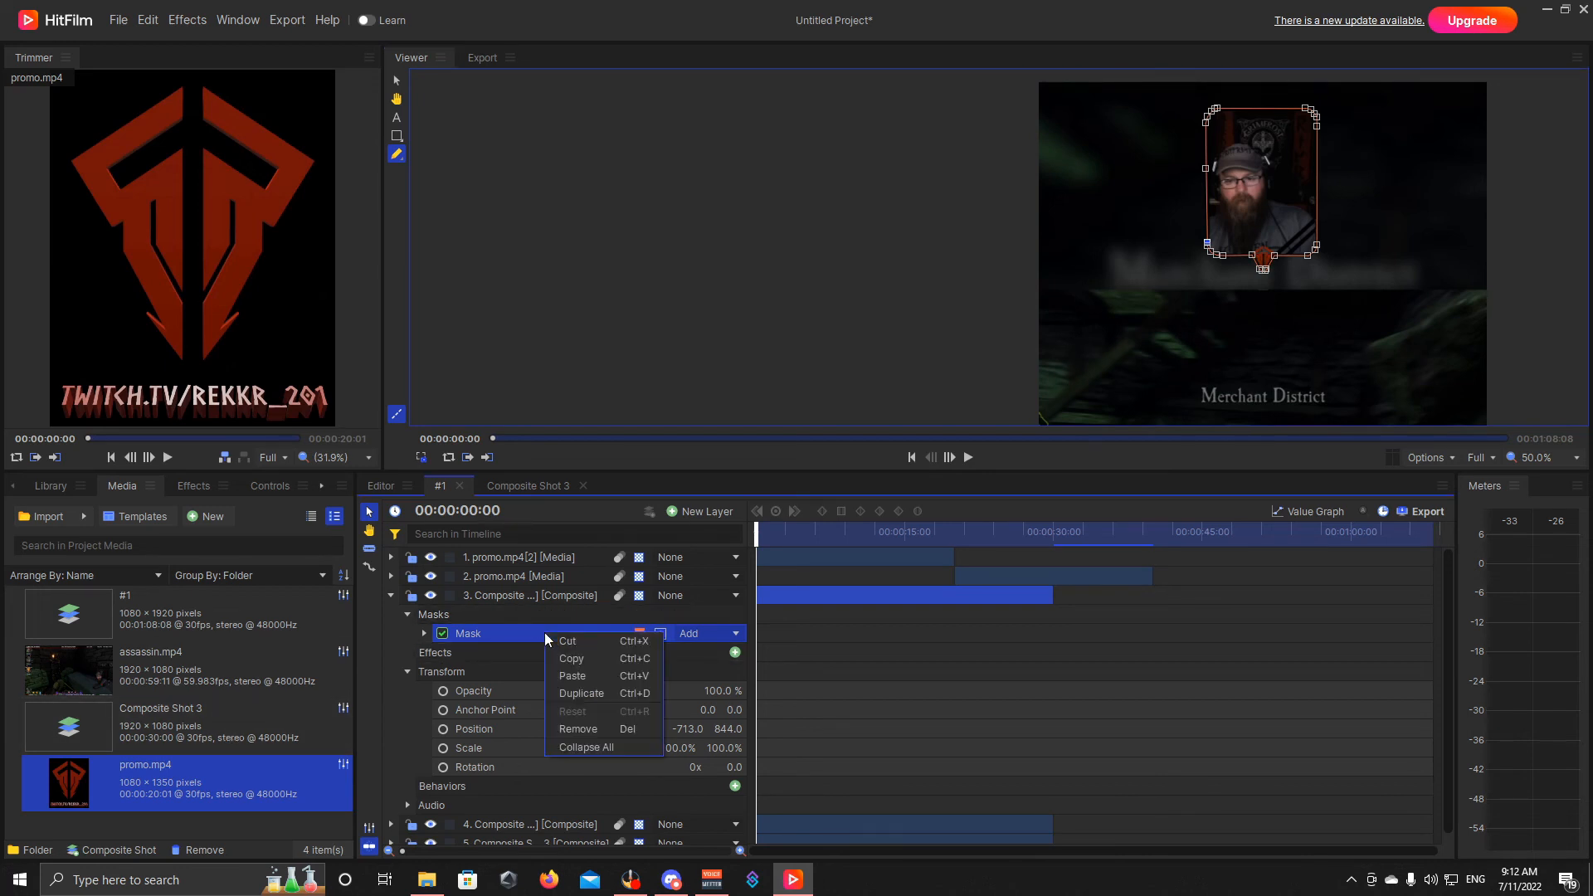